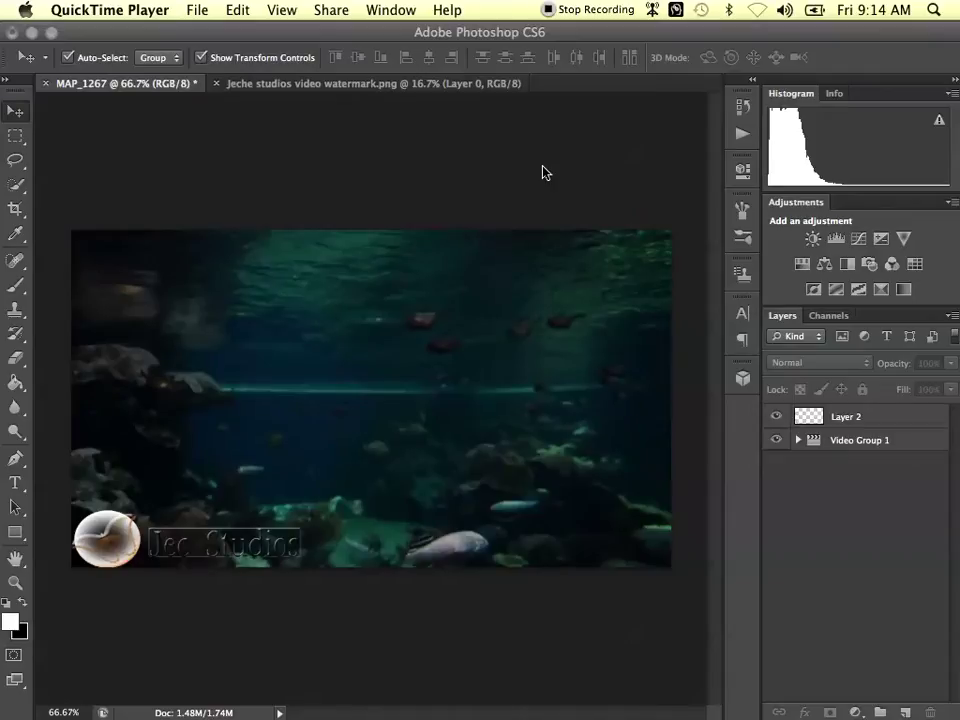
Activate Photoshop to show the aquarium clip's timeline with the watermark overlaid.
{"action": "left_click", "coordinate": [369, 30]}
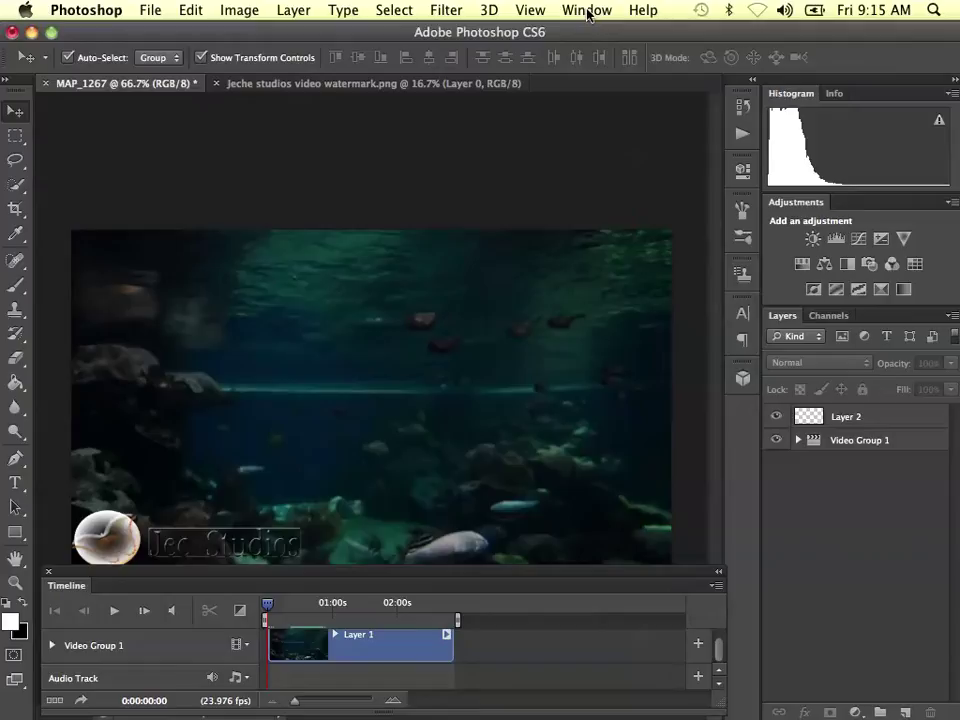
Play the underwater clip and stop it at about 0:00:21:19.
{"action": "left_click", "coordinate": [114, 610]}
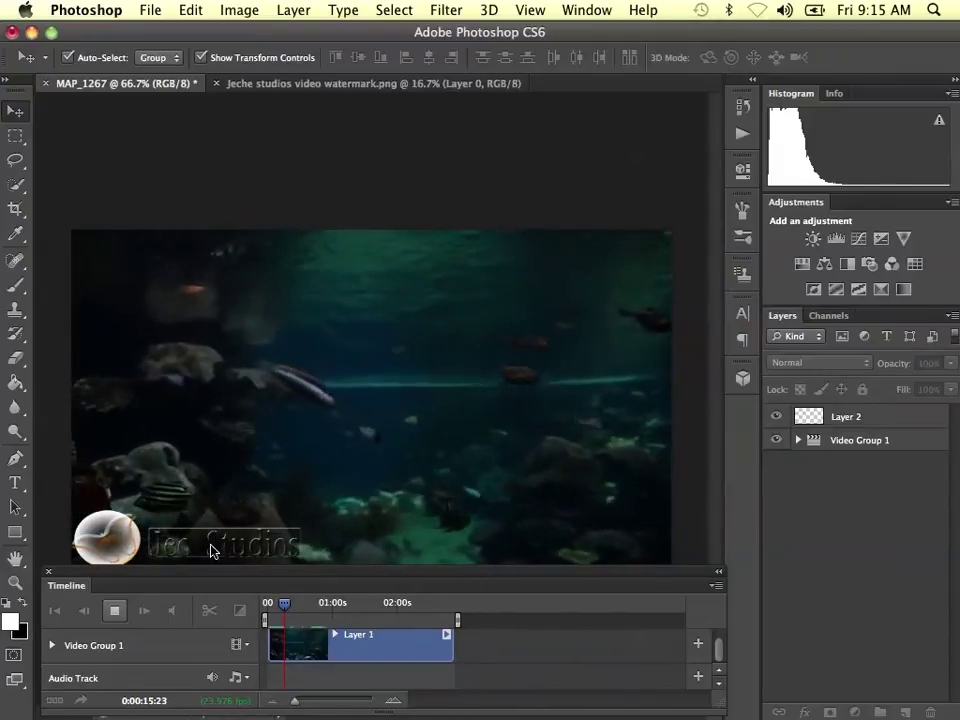
{"action": "left_click", "coordinate": [115, 612]}
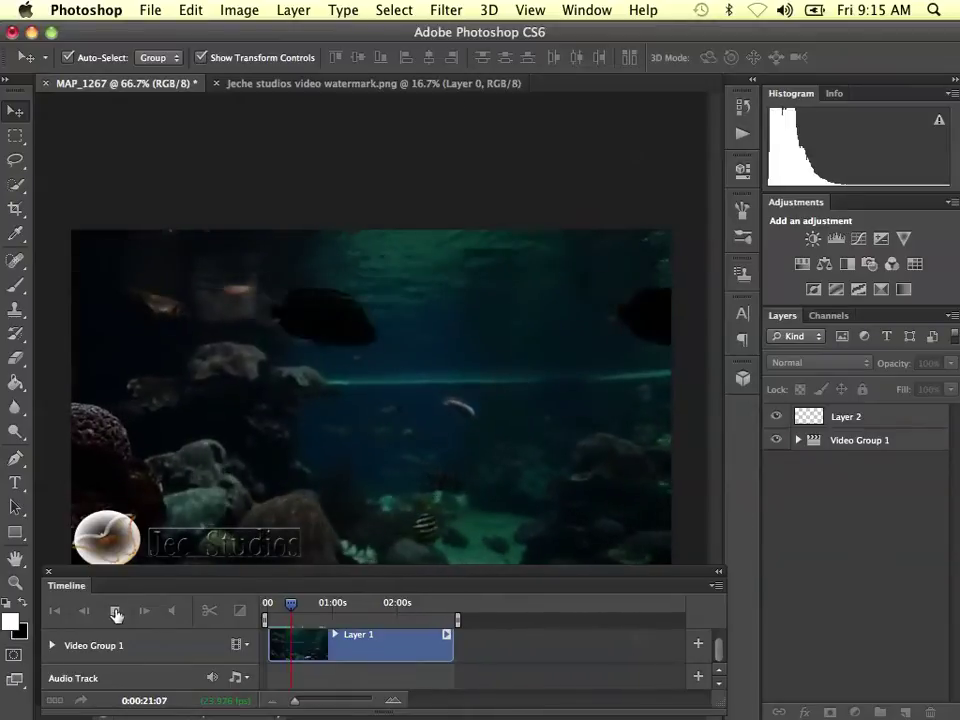
{"action": "left_click", "coordinate": [115, 614]}
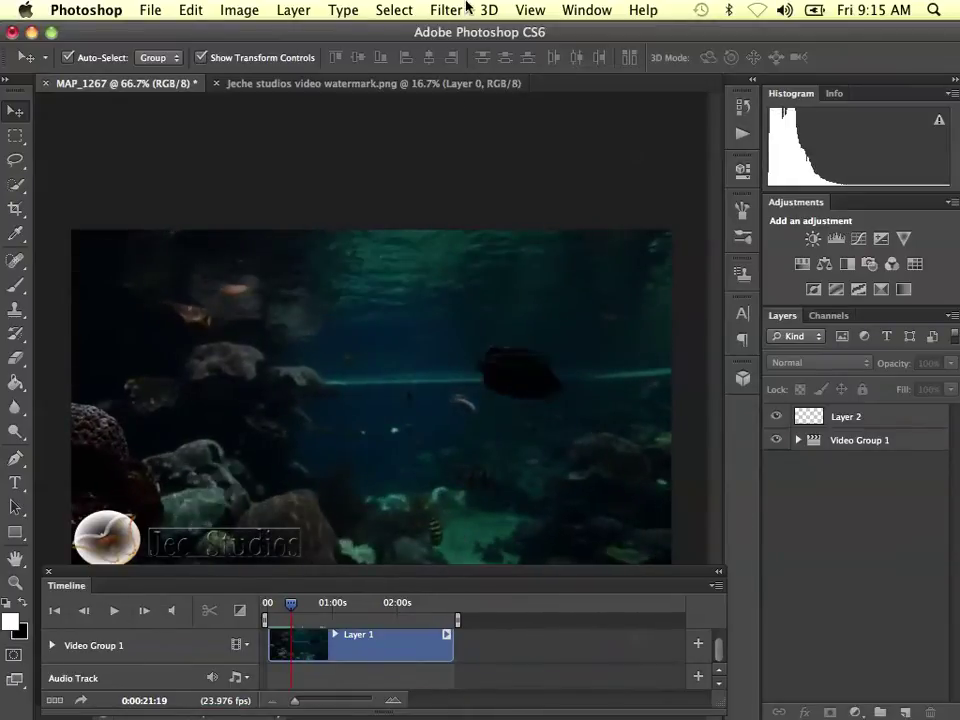
Reapply the Motion workspace via Window > Workspace, then bring up the File menu.
{"action": "left_click", "coordinate": [590, 9]}
{"action": "mouse_move", "coordinate": [607, 50]}
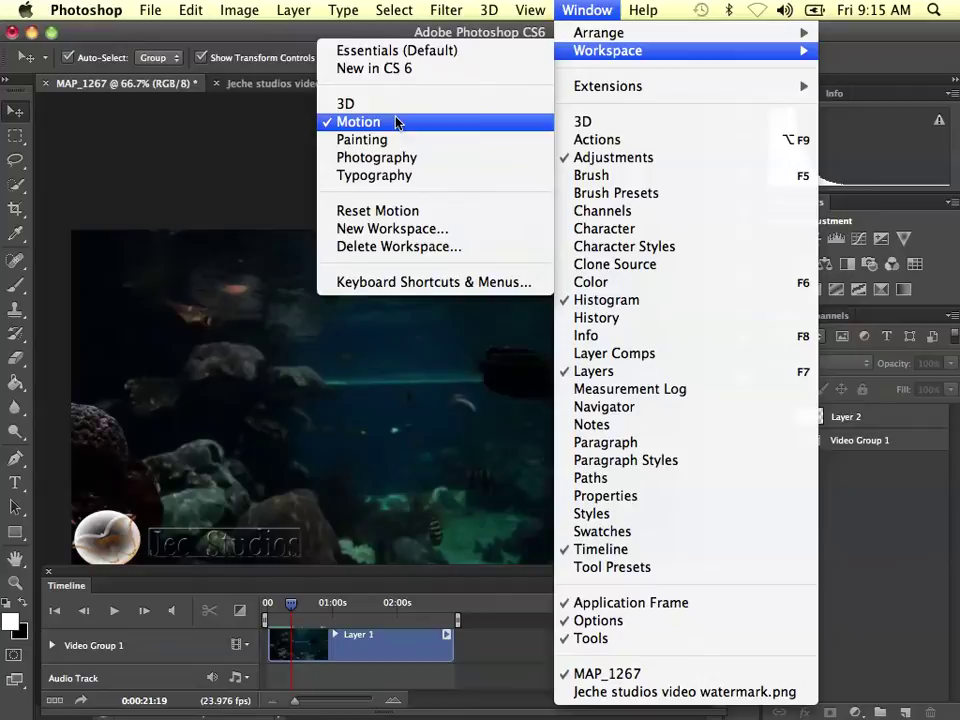
{"action": "left_click", "coordinate": [396, 122]}
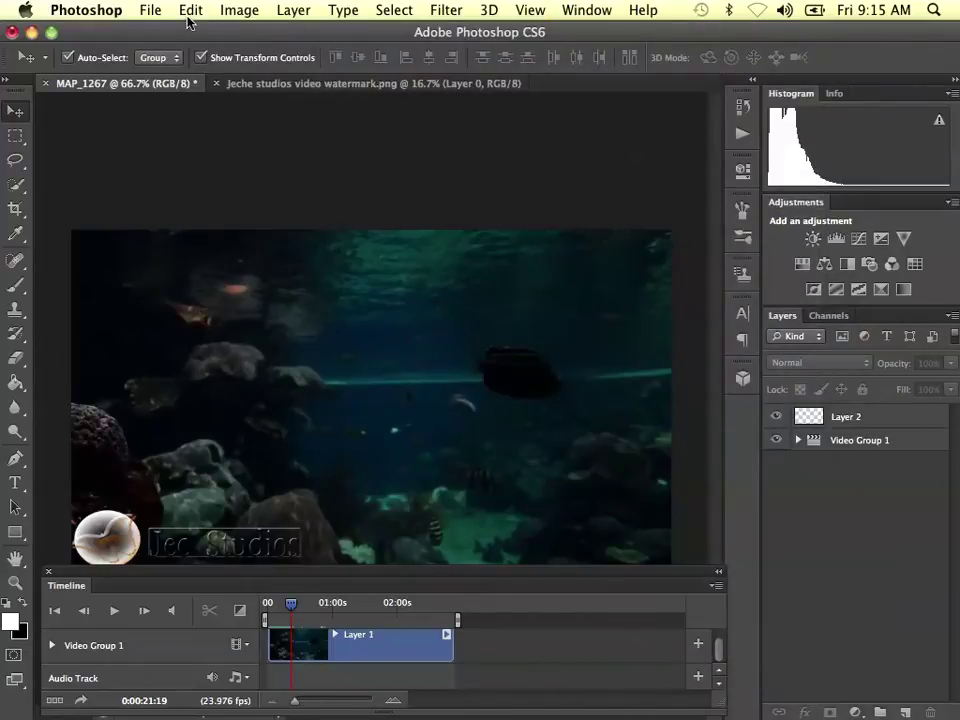
{"action": "left_click", "coordinate": [150, 10]}
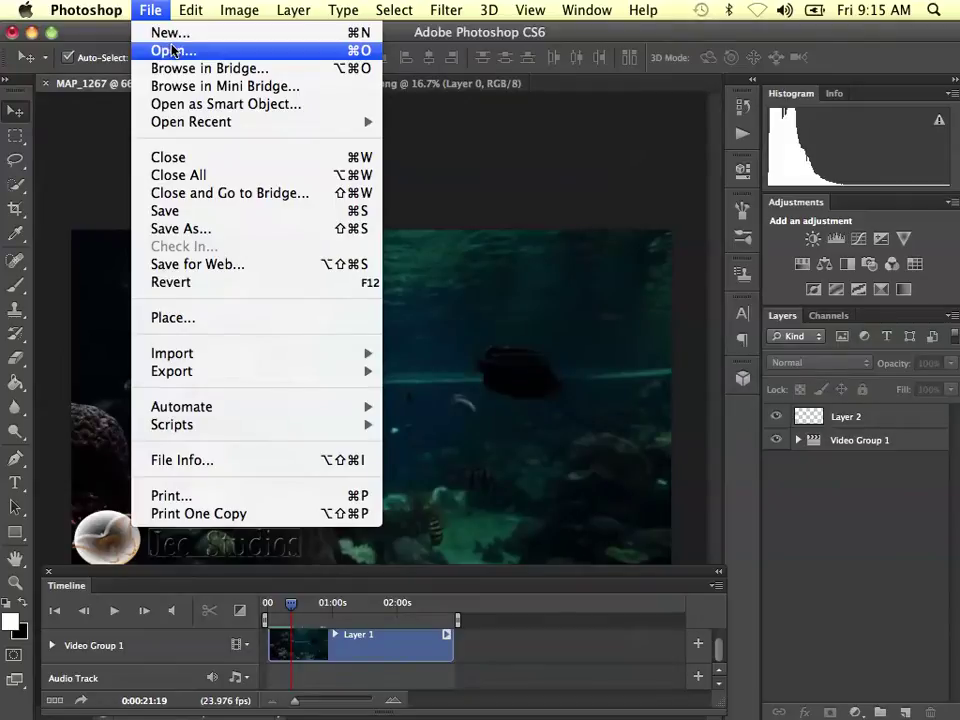
Bring up the Open dialog and show the Movies library.
{"action": "left_click", "coordinate": [176, 51]}
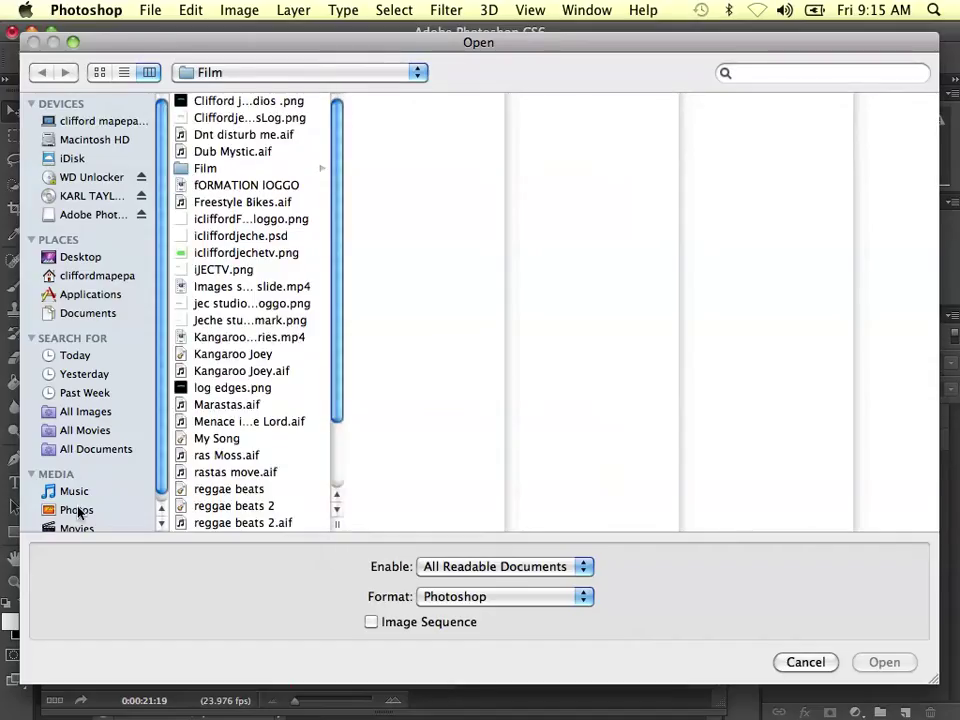
{"action": "scroll", "coordinate": [82, 513], "scroll_direction": "down", "scroll_amount": 1}
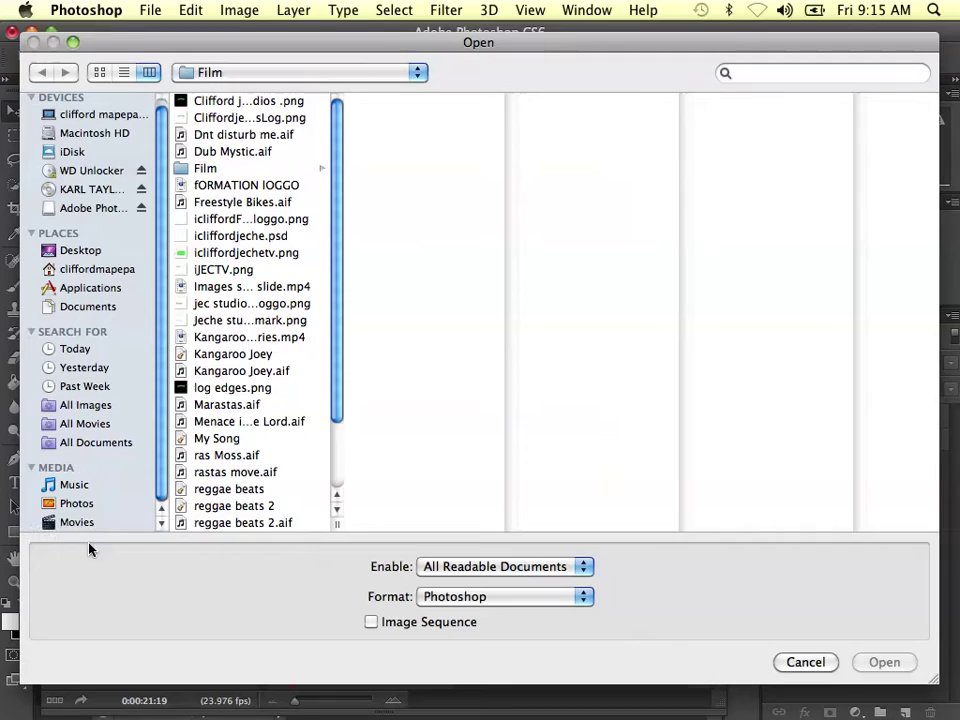
{"action": "left_click", "coordinate": [79, 524]}
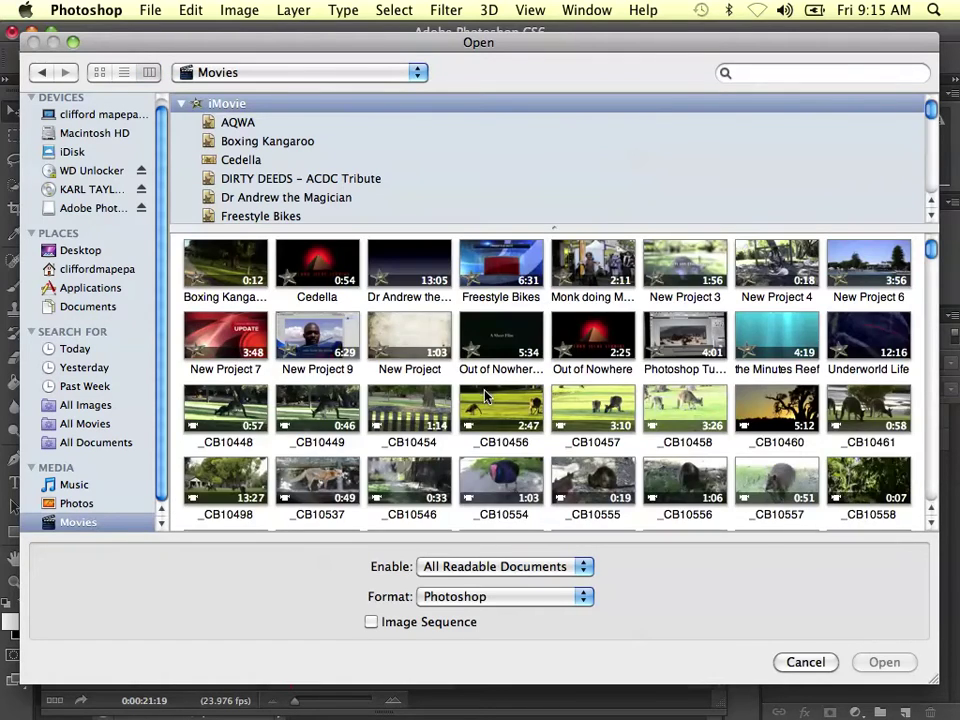
Scroll the Movies thumbnails down to the MAP_ clips.
{"action": "scroll", "coordinate": [486, 400], "scroll_direction": "down", "scroll_amount": 5}
{"action": "scroll", "coordinate": [486, 400], "scroll_direction": "down", "scroll_amount": 2}
{"action": "scroll", "coordinate": [486, 400], "scroll_direction": "down", "scroll_amount": 1}
{"action": "scroll", "coordinate": [488, 402], "scroll_direction": "down", "scroll_amount": 3}
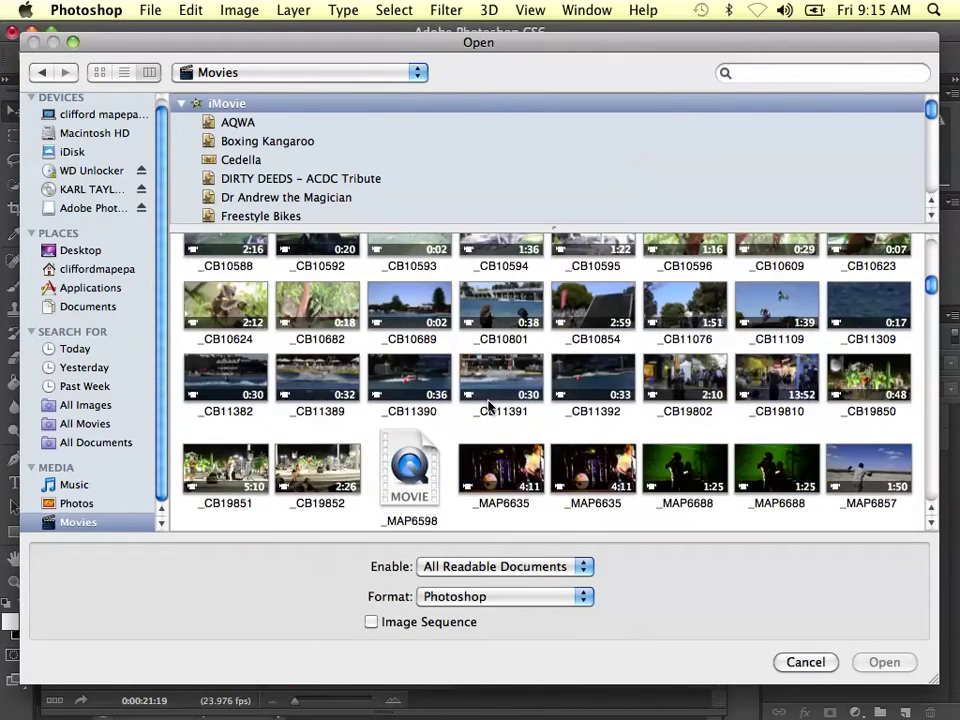
{"action": "scroll", "coordinate": [488, 403], "scroll_direction": "down", "scroll_amount": 3}
{"action": "scroll", "coordinate": [488, 403], "scroll_direction": "down", "scroll_amount": 1}
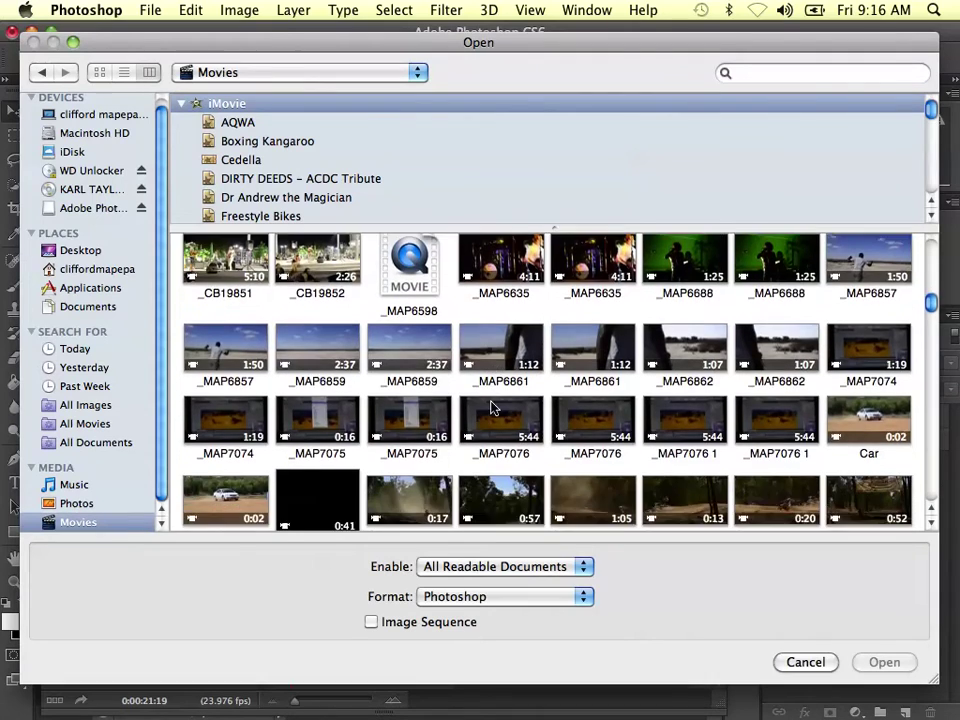
{"action": "scroll", "coordinate": [490, 405], "scroll_direction": "down", "scroll_amount": 1}
{"action": "scroll", "coordinate": [490, 408], "scroll_direction": "down", "scroll_amount": 3}
{"action": "scroll", "coordinate": [574, 429], "scroll_direction": "down", "scroll_amount": 2}
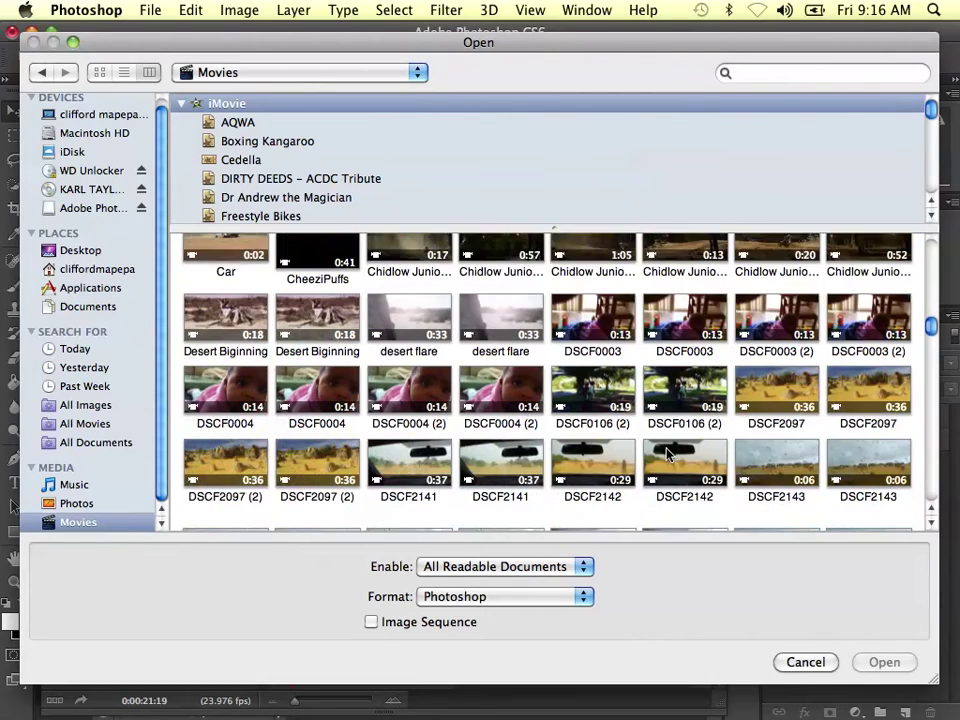
{"action": "scroll", "coordinate": [668, 457], "scroll_direction": "down", "scroll_amount": 2}
{"action": "scroll", "coordinate": [621, 424], "scroll_direction": "down", "scroll_amount": 3}
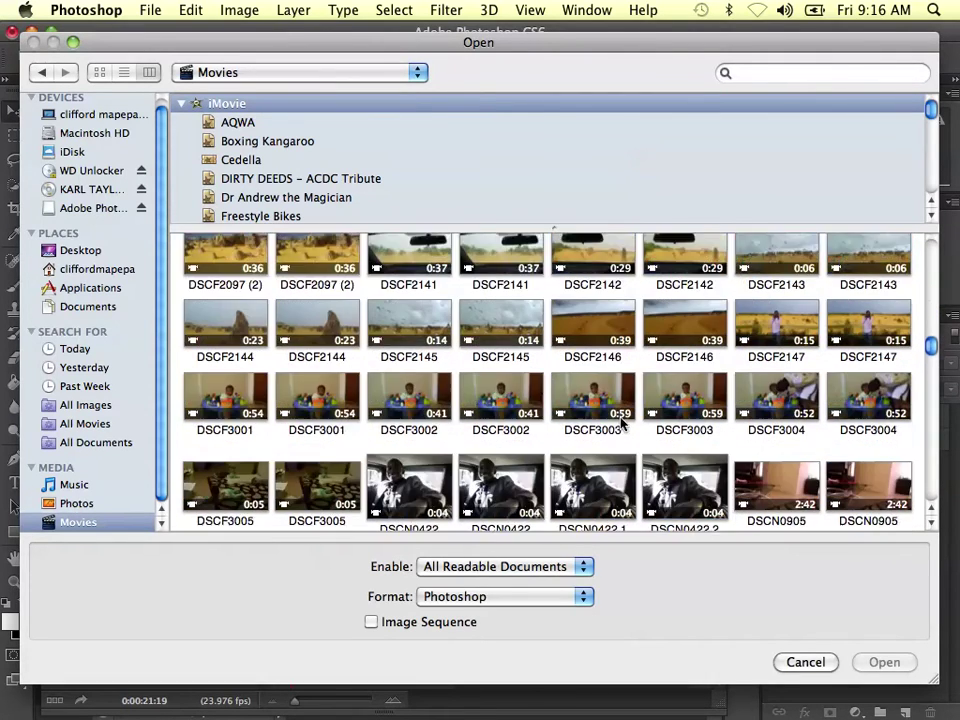
{"action": "scroll", "coordinate": [623, 424], "scroll_direction": "down", "scroll_amount": 1}
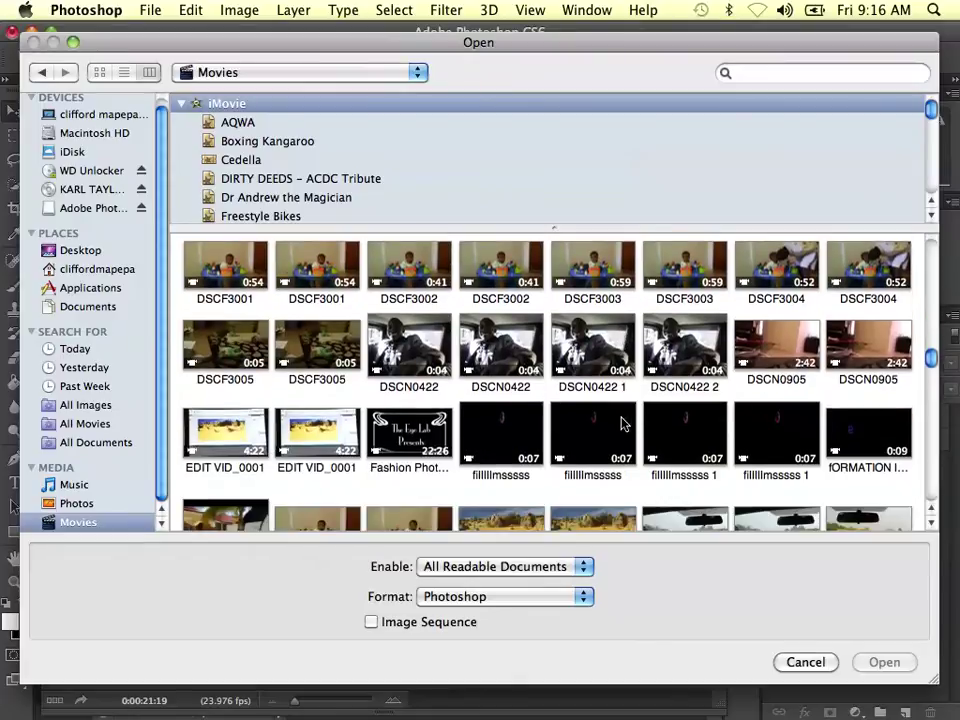
{"action": "scroll", "coordinate": [621, 424], "scroll_direction": "down", "scroll_amount": 1}
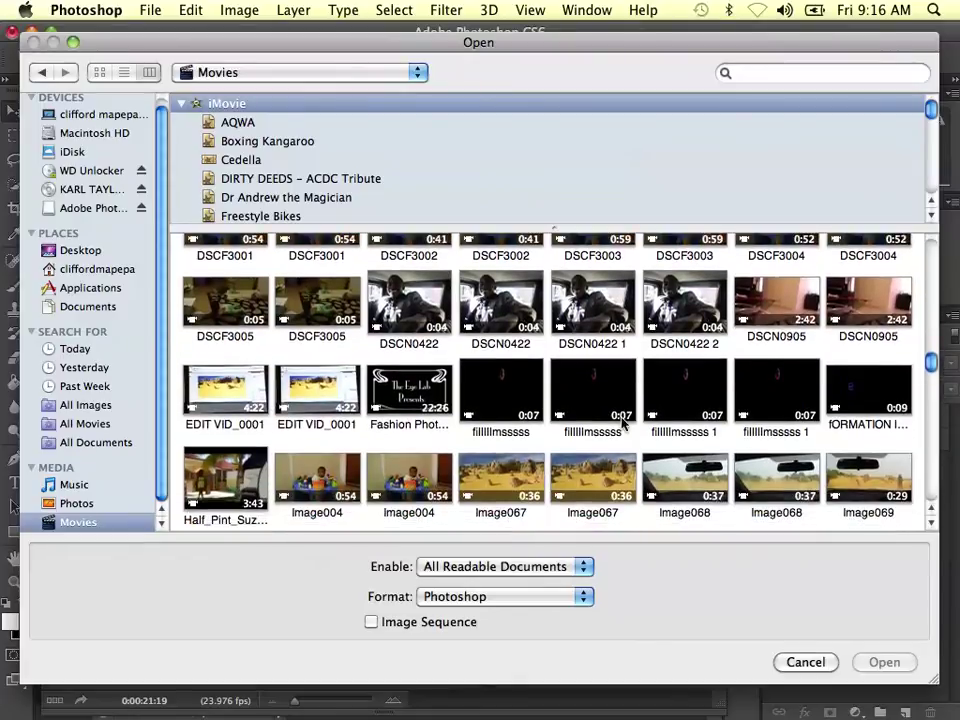
{"action": "scroll", "coordinate": [621, 424], "scroll_direction": "down", "scroll_amount": 2}
{"action": "scroll", "coordinate": [621, 424], "scroll_direction": "down", "scroll_amount": 1}
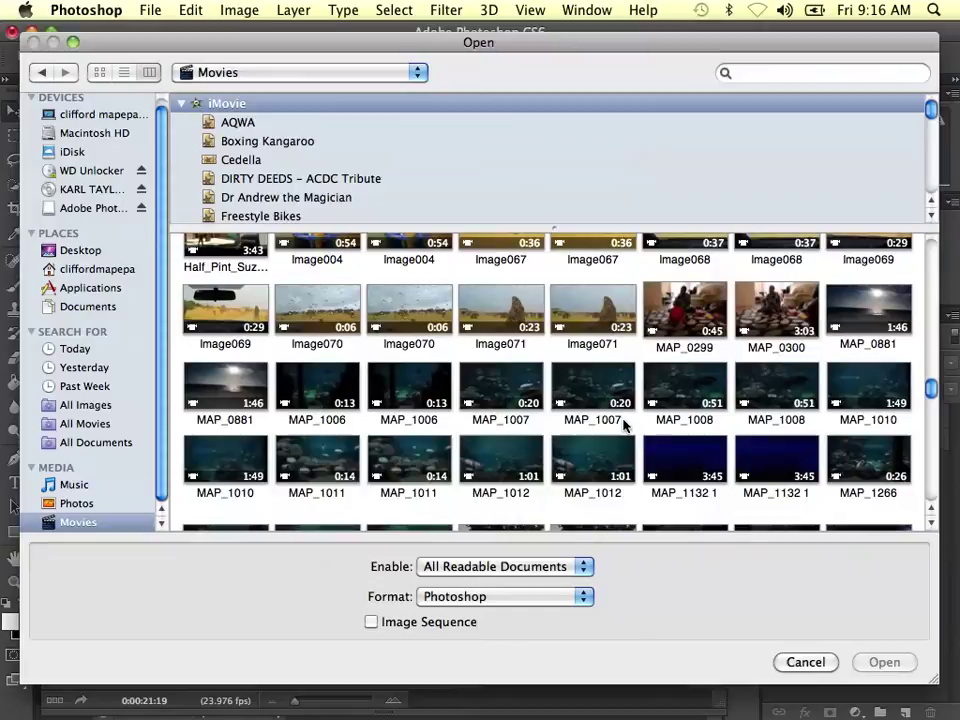
Try opening the MAP_1132 1 clip and dismiss the unrecognised-file error.
{"action": "left_click", "coordinate": [675, 476]}
{"action": "left_click", "coordinate": [882, 661]}
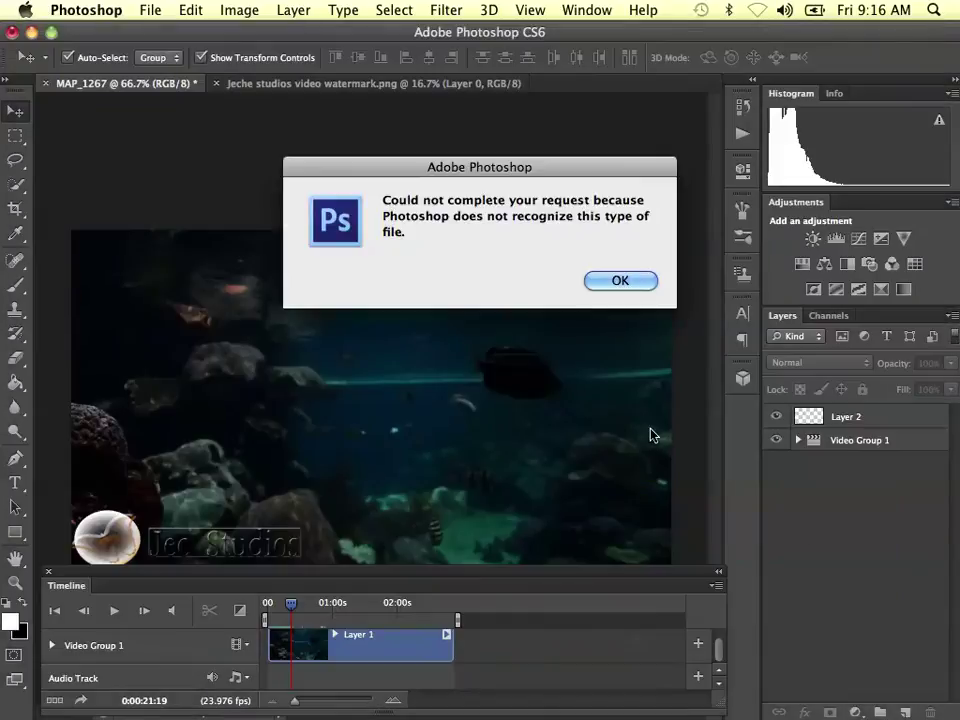
{"action": "left_click", "coordinate": [624, 283]}
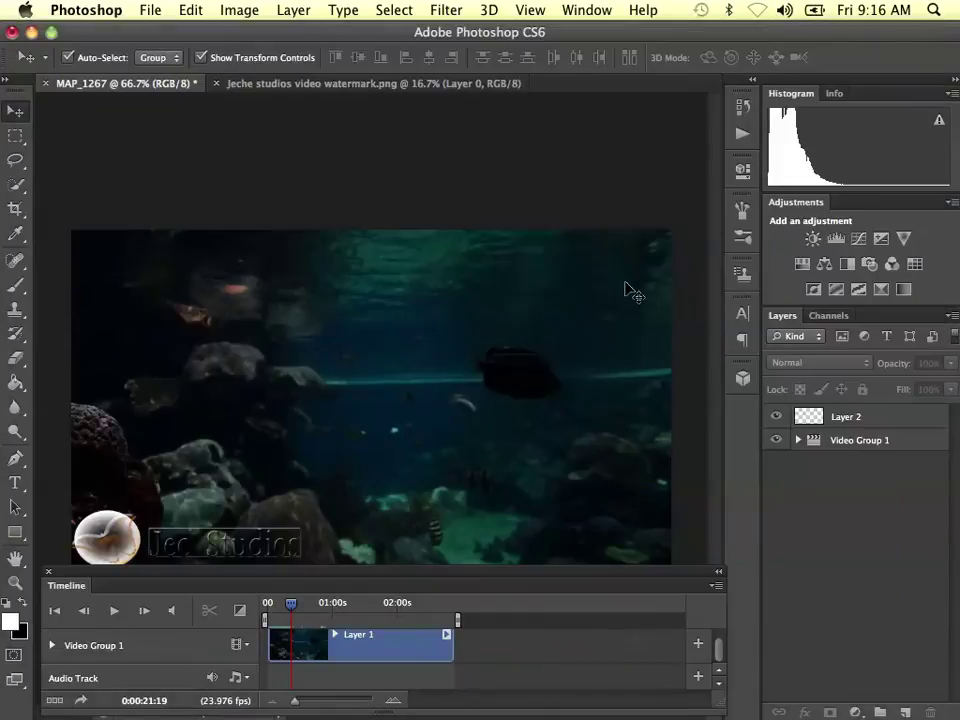
Open the _CB11076 motorbike clip through File > Open instead.
{"action": "left_click", "coordinate": [150, 9]}
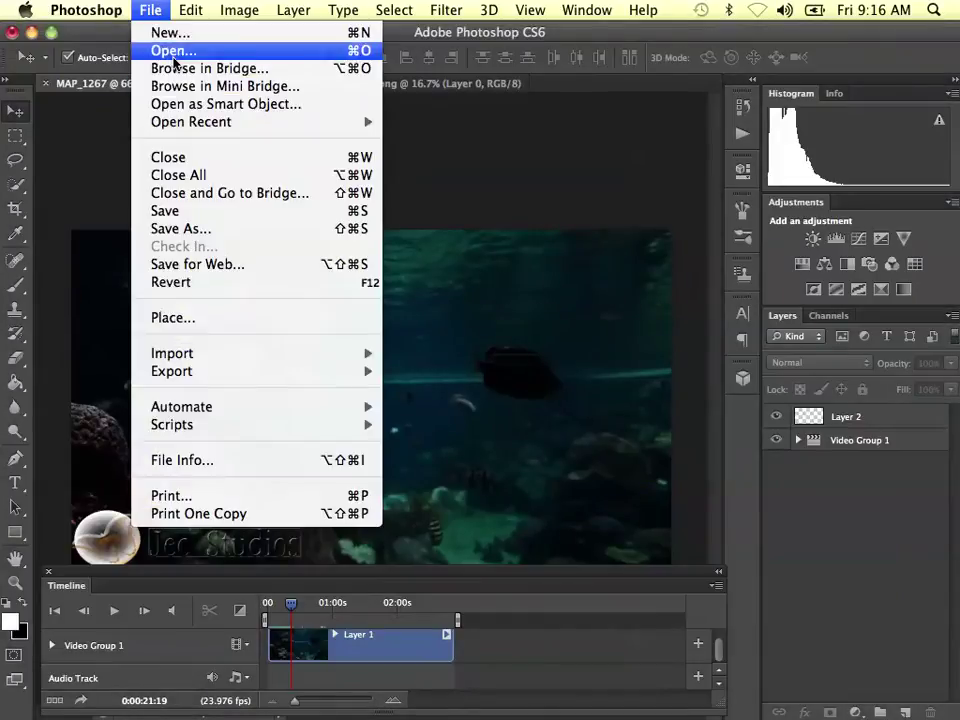
{"action": "left_click", "coordinate": [172, 50]}
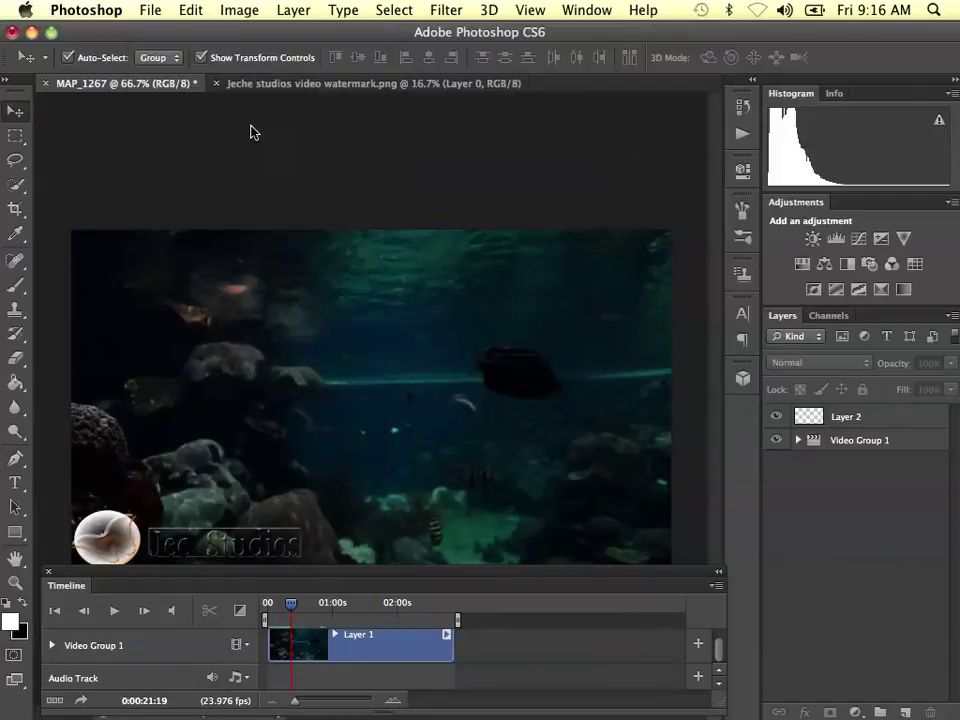
{"action": "scroll", "coordinate": [510, 340], "scroll_direction": "down", "scroll_amount": 3}
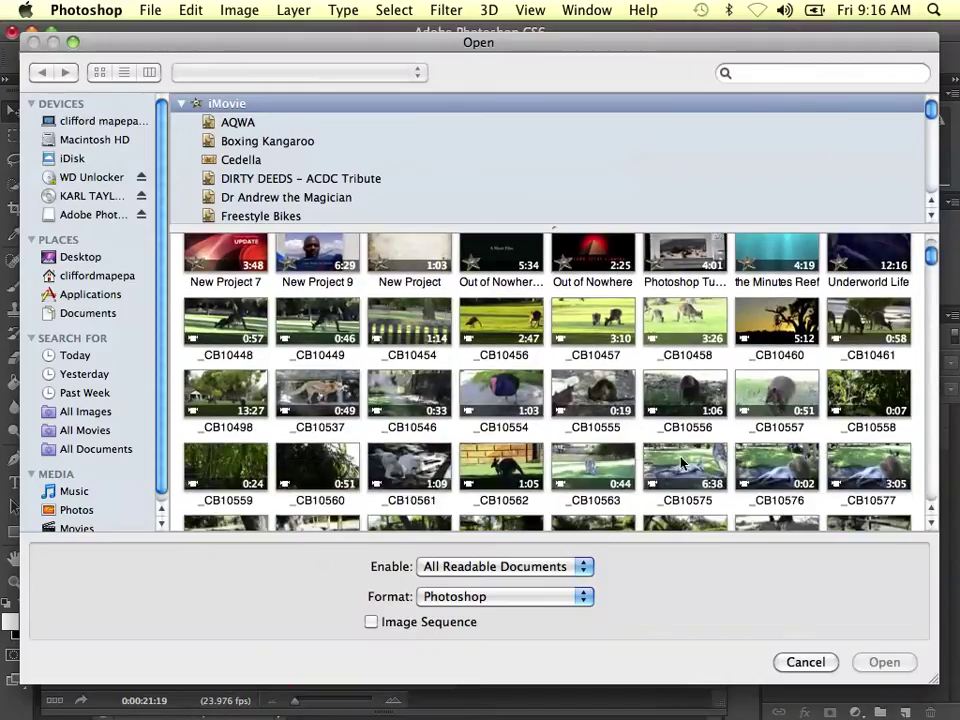
{"action": "scroll", "coordinate": [683, 458], "scroll_direction": "down", "scroll_amount": 3}
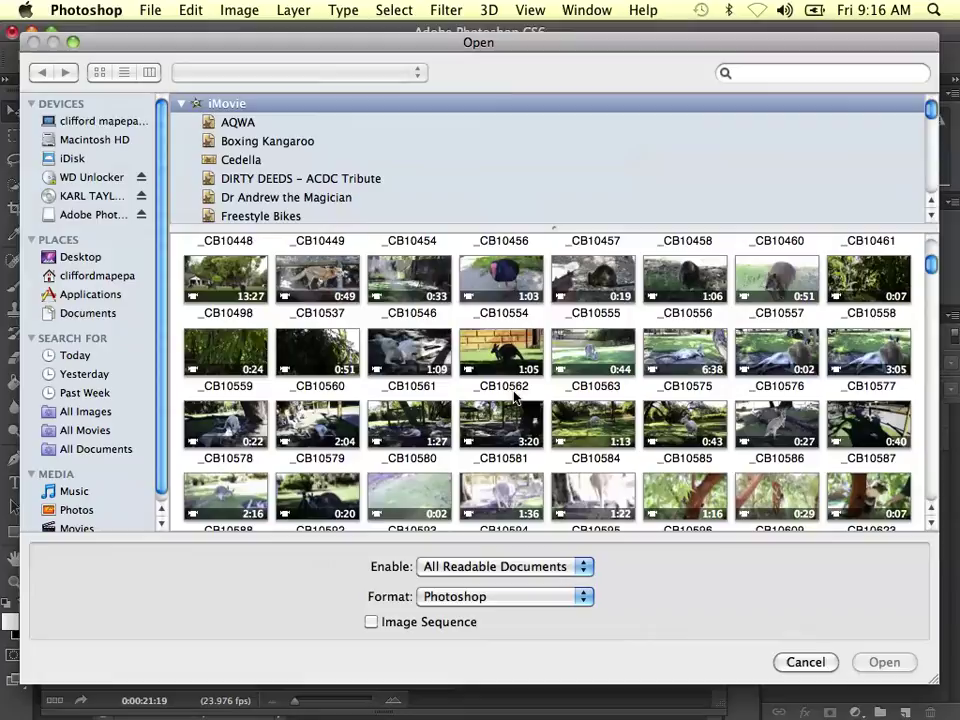
{"action": "scroll", "coordinate": [600, 430], "scroll_direction": "down", "scroll_amount": 1}
{"action": "scroll", "coordinate": [540, 410], "scroll_direction": "down", "scroll_amount": 2}
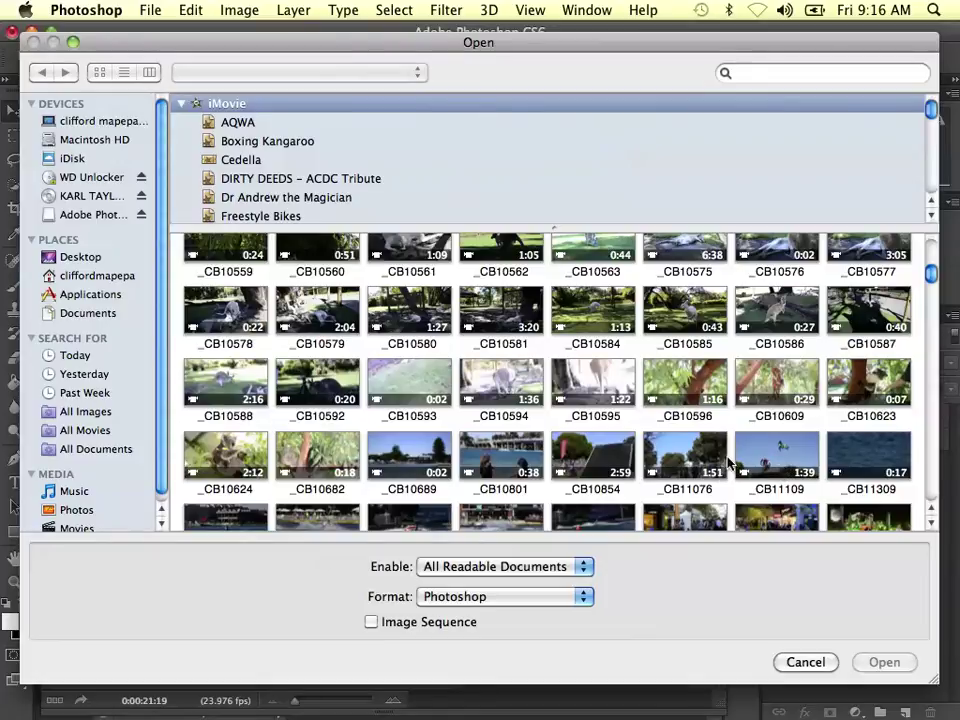
{"action": "left_click", "coordinate": [685, 470]}
{"action": "left_click", "coordinate": [880, 660]}
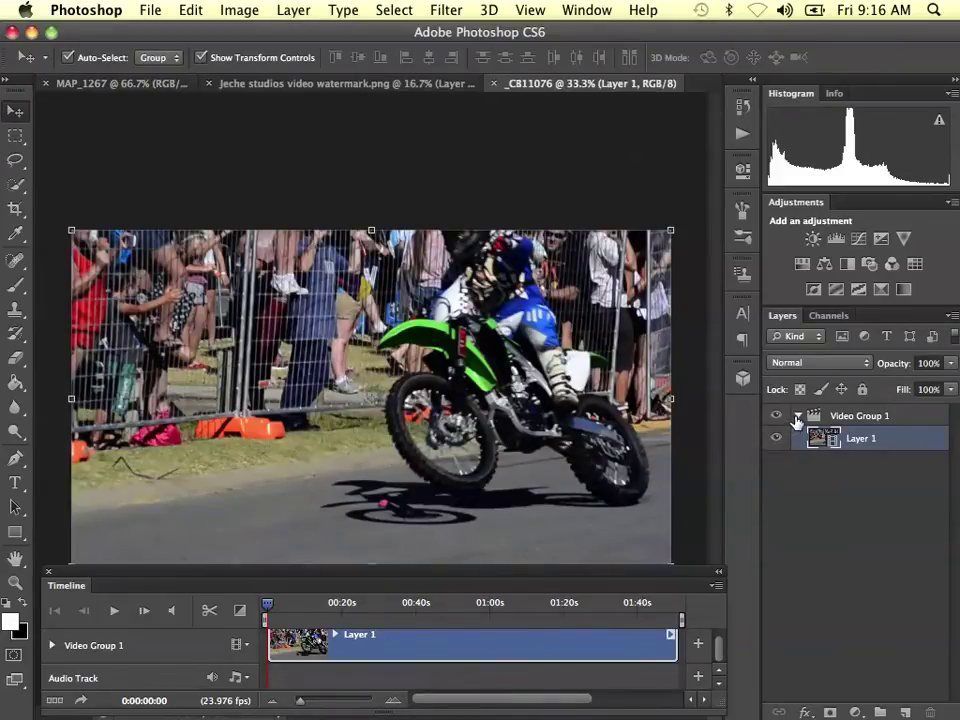
Collapse Video Group 1, preview the clip's first second, then switch to the watermark document.
{"action": "left_click", "coordinate": [797, 417]}
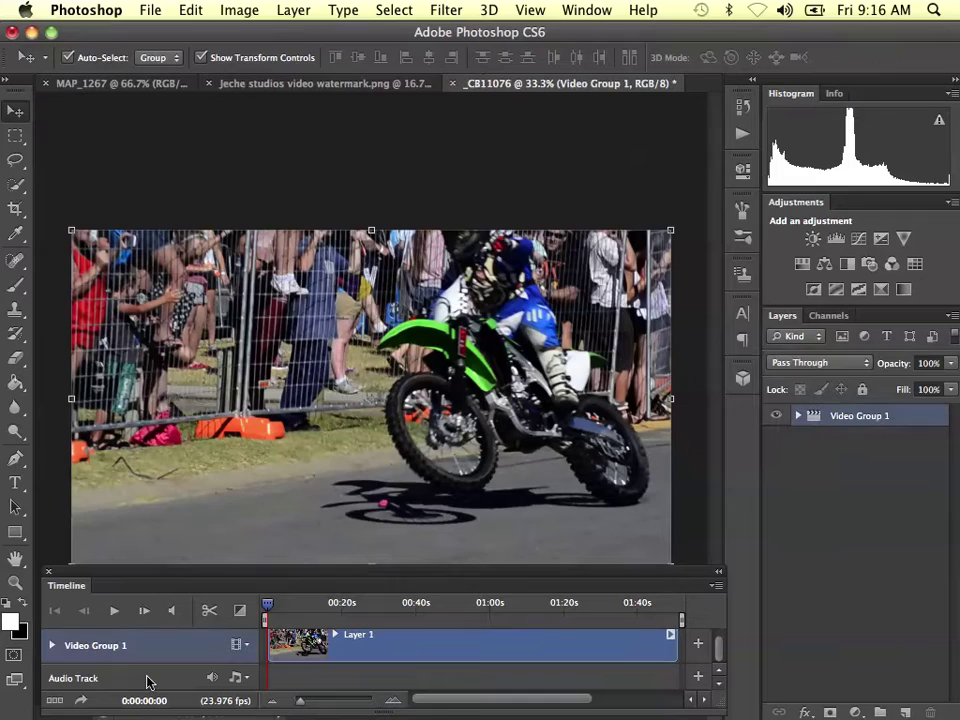
{"action": "left_click", "coordinate": [113, 611]}
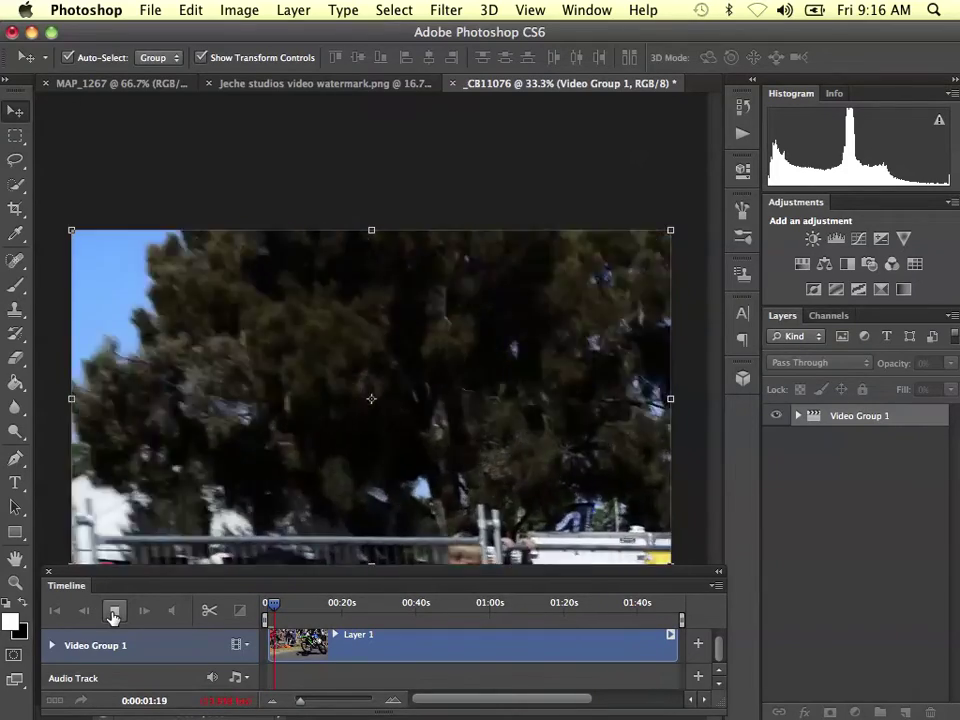
{"action": "left_click", "coordinate": [114, 612]}
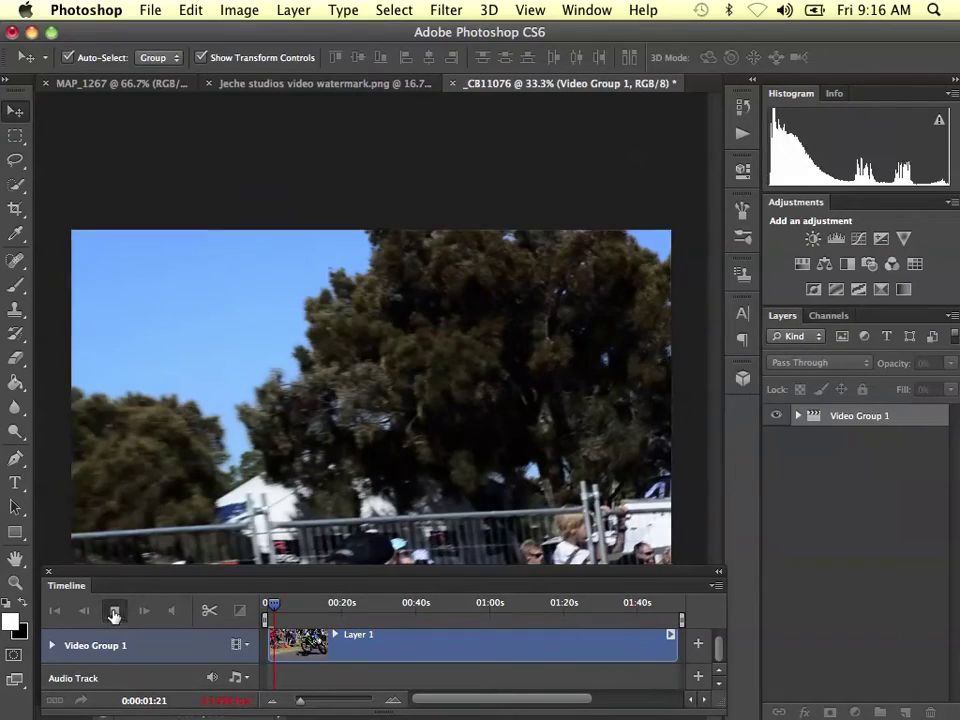
{"action": "left_click", "coordinate": [263, 87]}
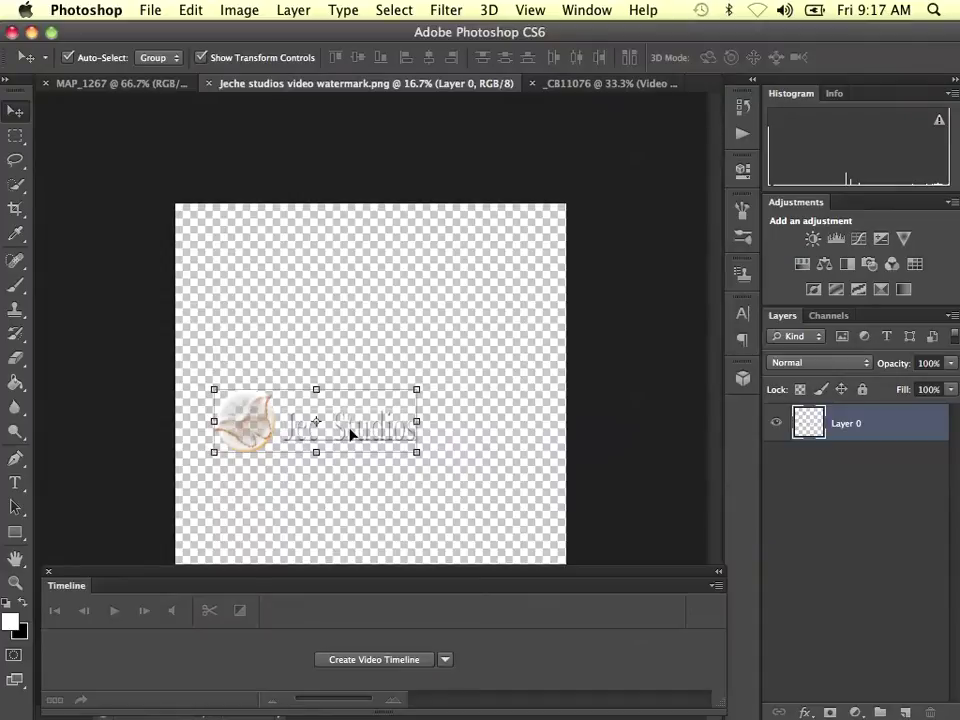
Drag the Jeche Studios watermark onto the _CB11076 video canvas as Layer 2.
{"action": "left_click_drag", "start_coordinate": [350, 433], "coordinate": [608, 90]}
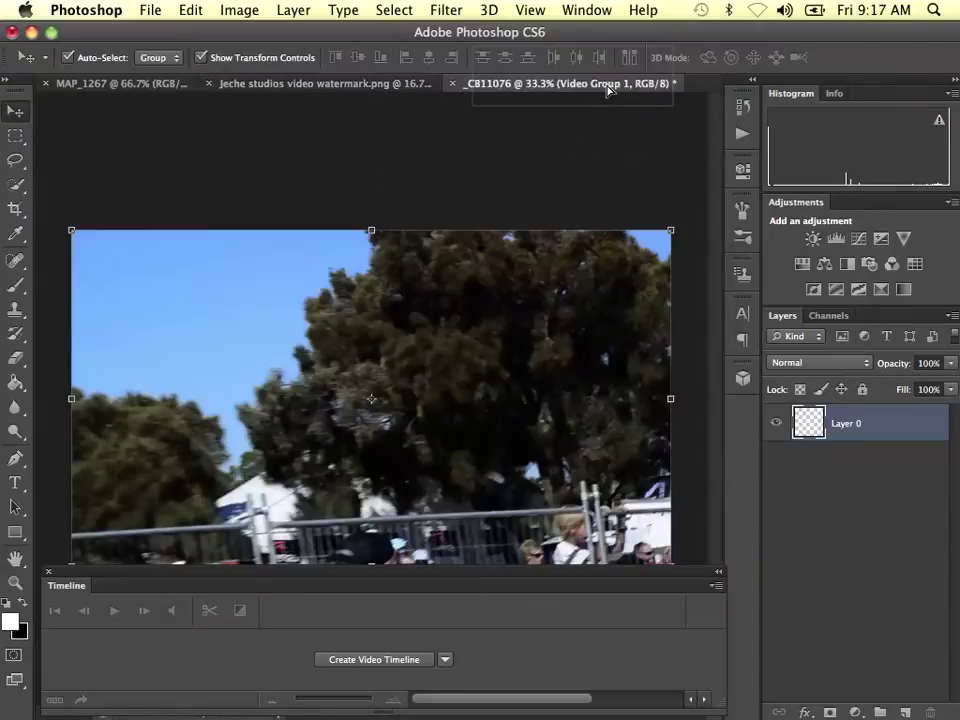
{"action": "left_click_drag", "start_coordinate": [608, 90], "coordinate": [252, 330]}
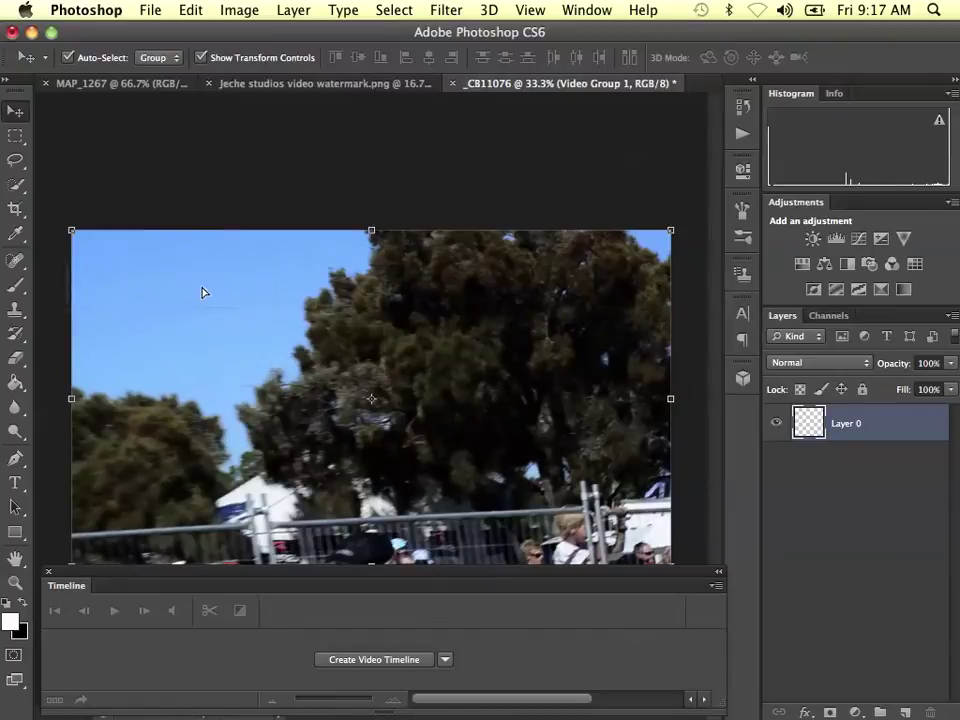
{"action": "left_click_drag", "start_coordinate": [214, 284], "coordinate": [245, 277]}
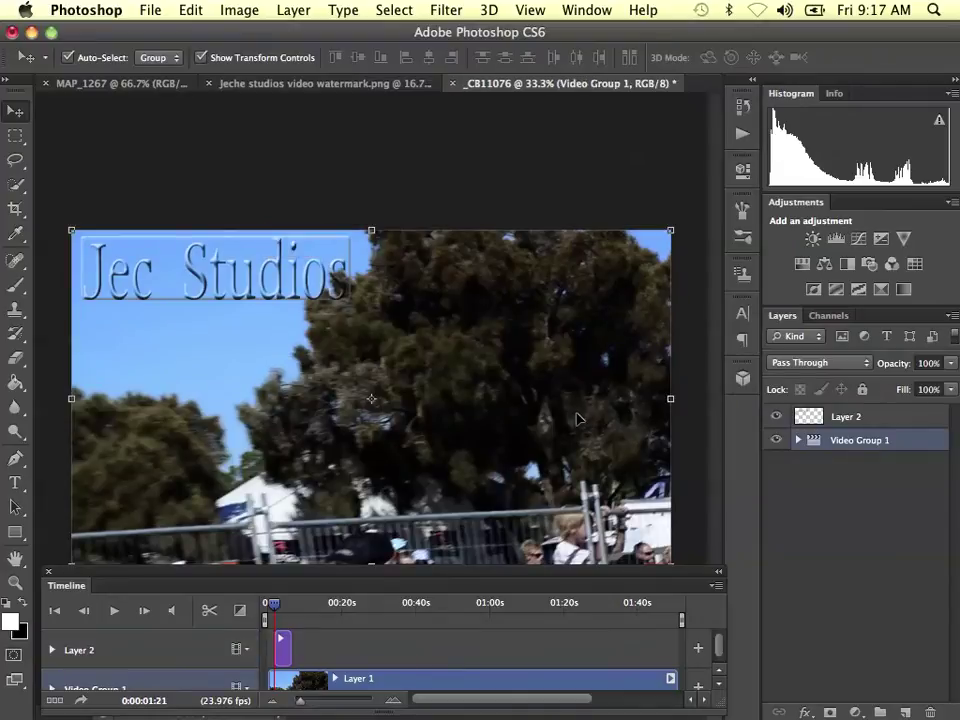
Select Layer 2 and move the watermark near the frame's top-left.
{"action": "left_click", "coordinate": [850, 420]}
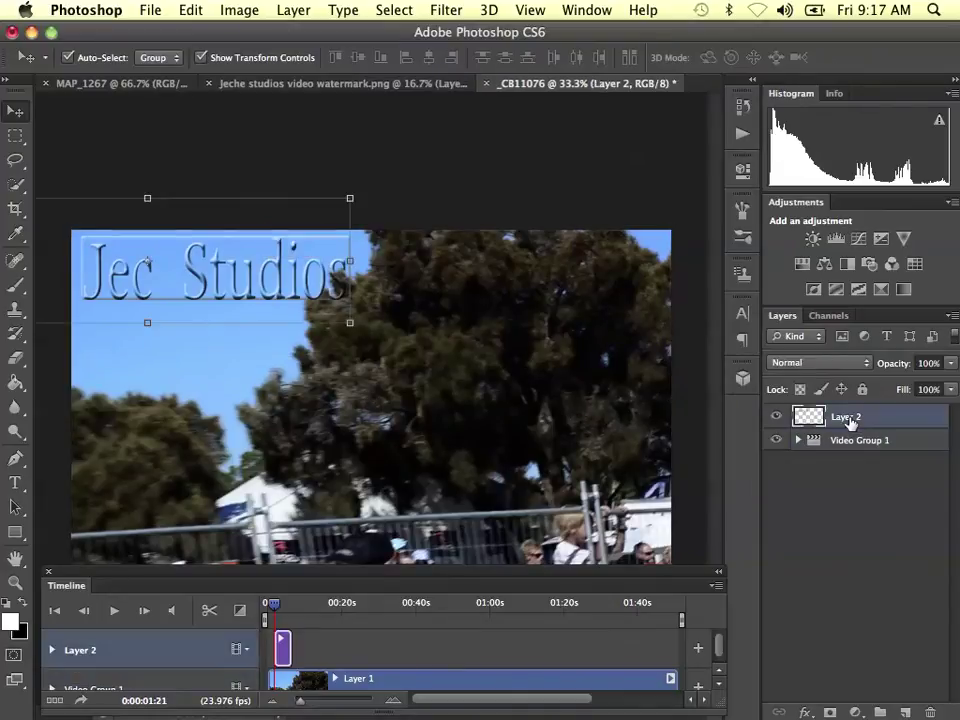
{"action": "left_click_drag", "start_coordinate": [250, 277], "coordinate": [370, 320]}
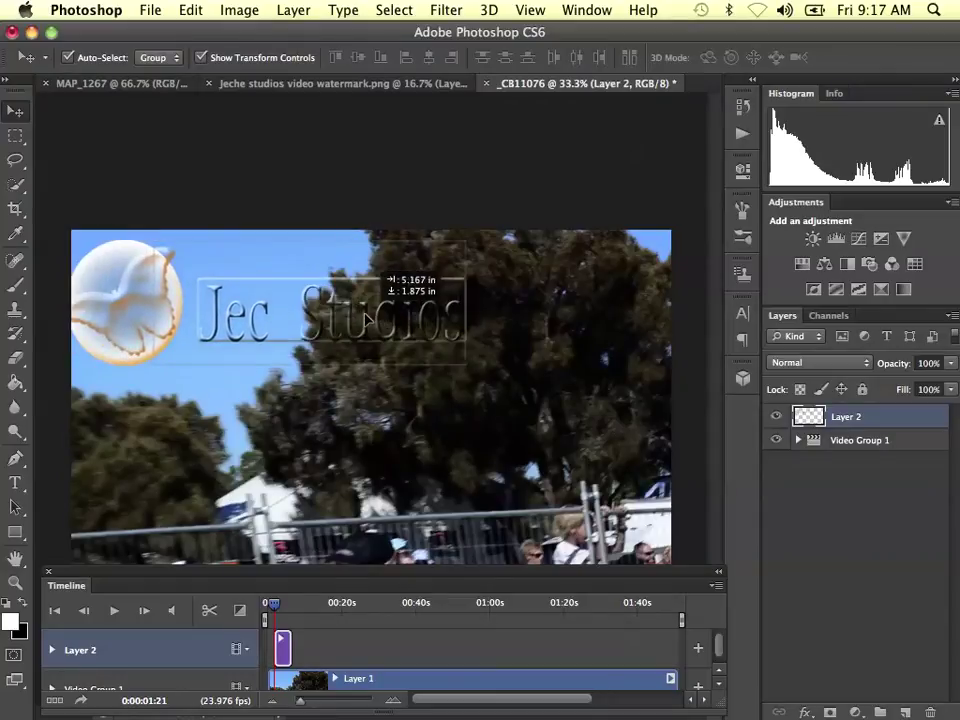
{"action": "left_click_drag", "start_coordinate": [370, 320], "coordinate": [368, 305]}
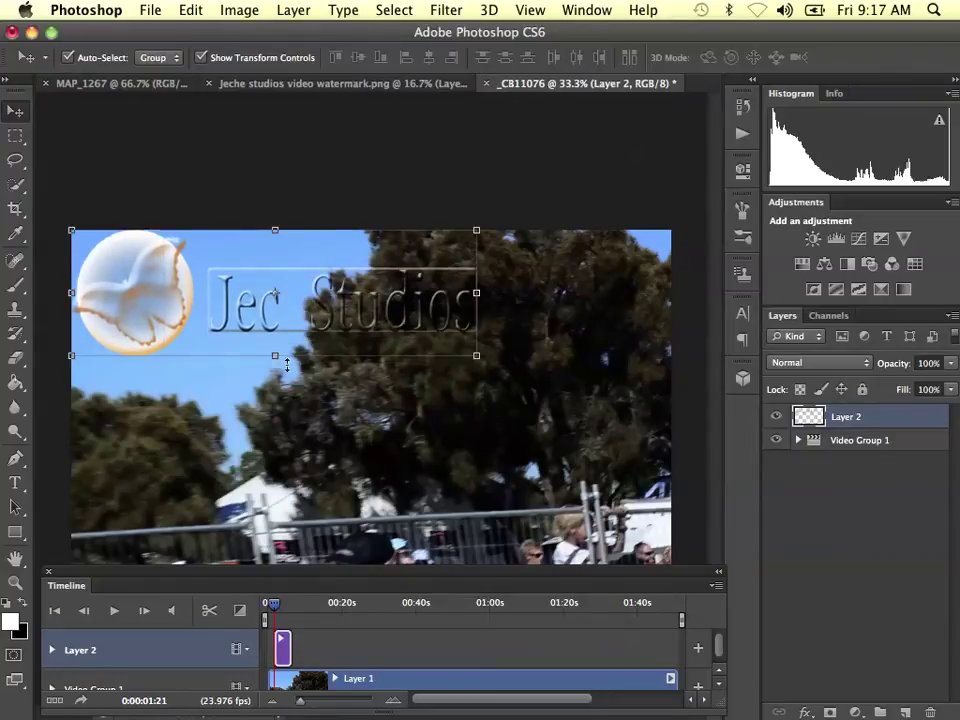
Scale the watermark into a flatter, half-width banner and apply the transform.
{"action": "left_click_drag", "start_coordinate": [277, 358], "coordinate": [279, 312]}
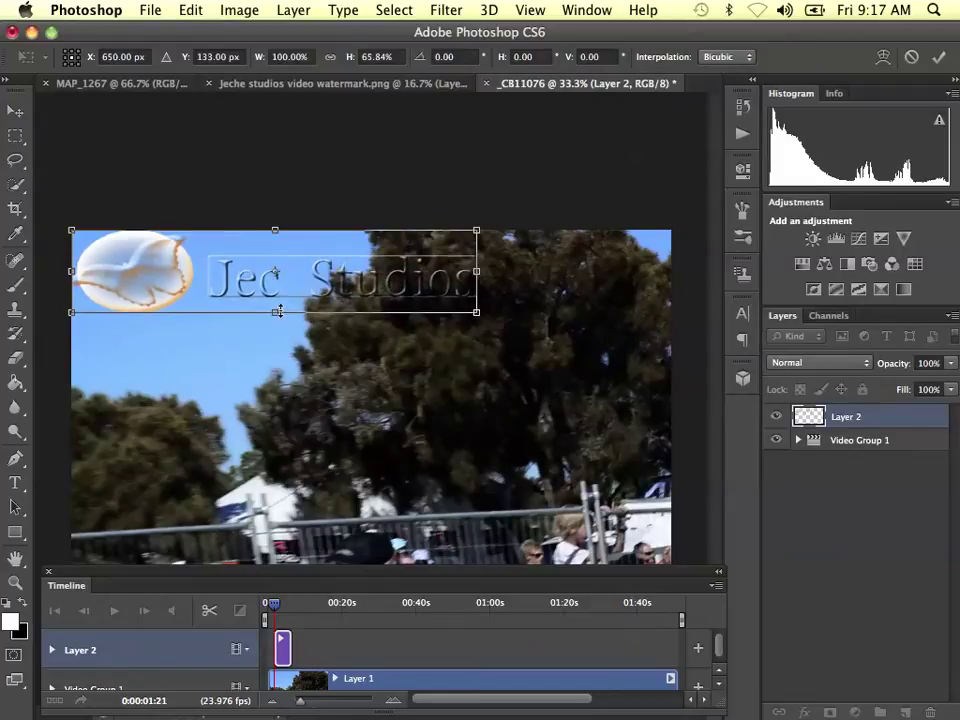
{"action": "left_click_drag", "start_coordinate": [276, 231], "coordinate": [275, 253]}
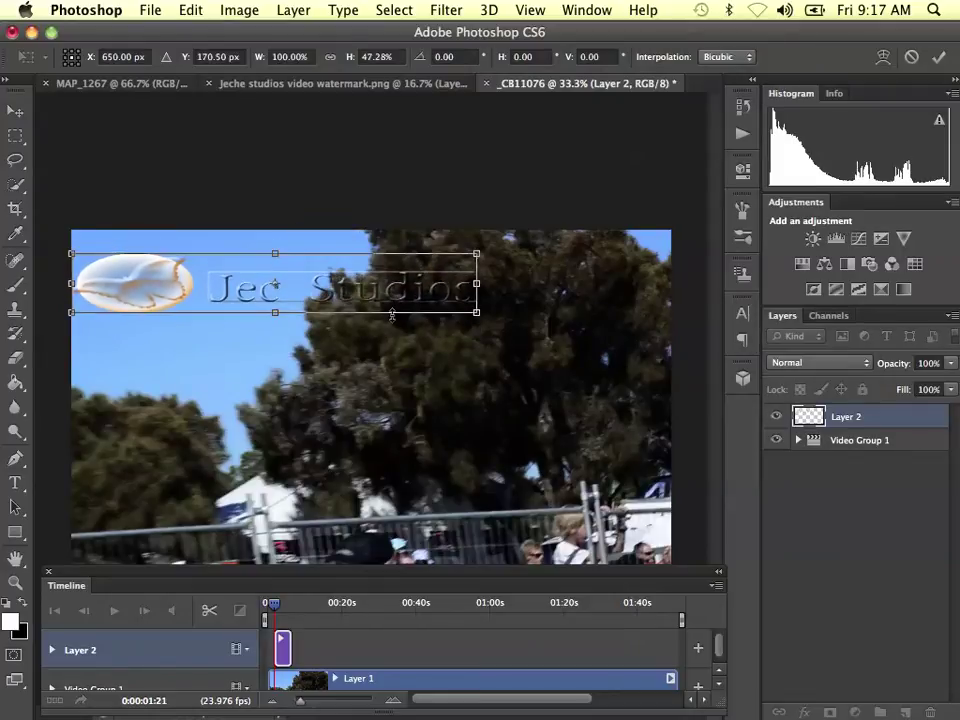
{"action": "left_click_drag", "start_coordinate": [476, 284], "coordinate": [293, 292]}
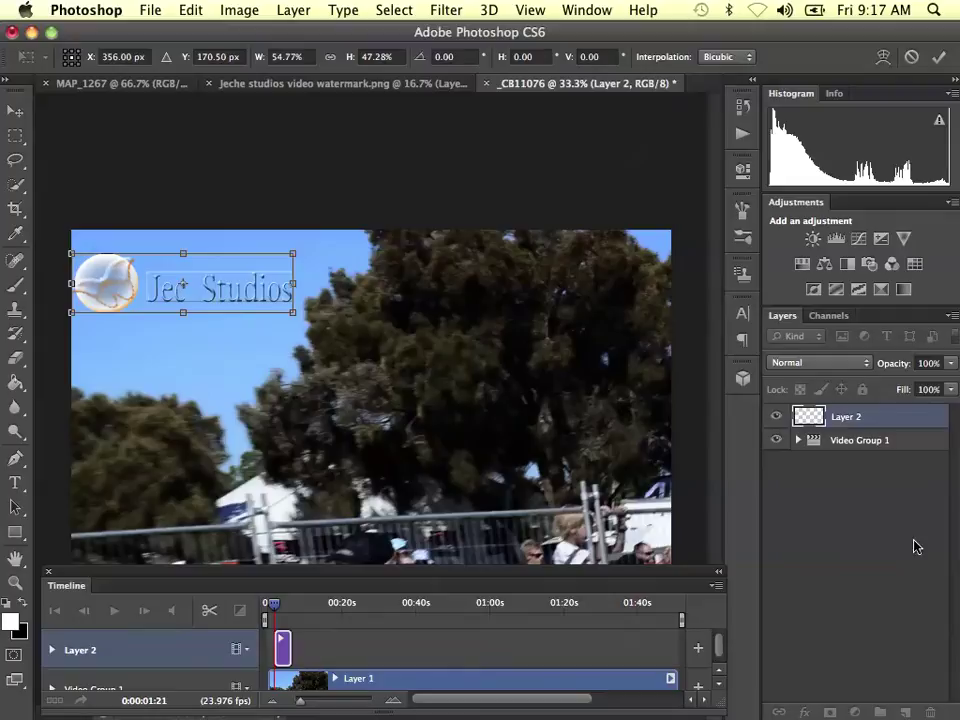
{"action": "left_click", "coordinate": [15, 110]}
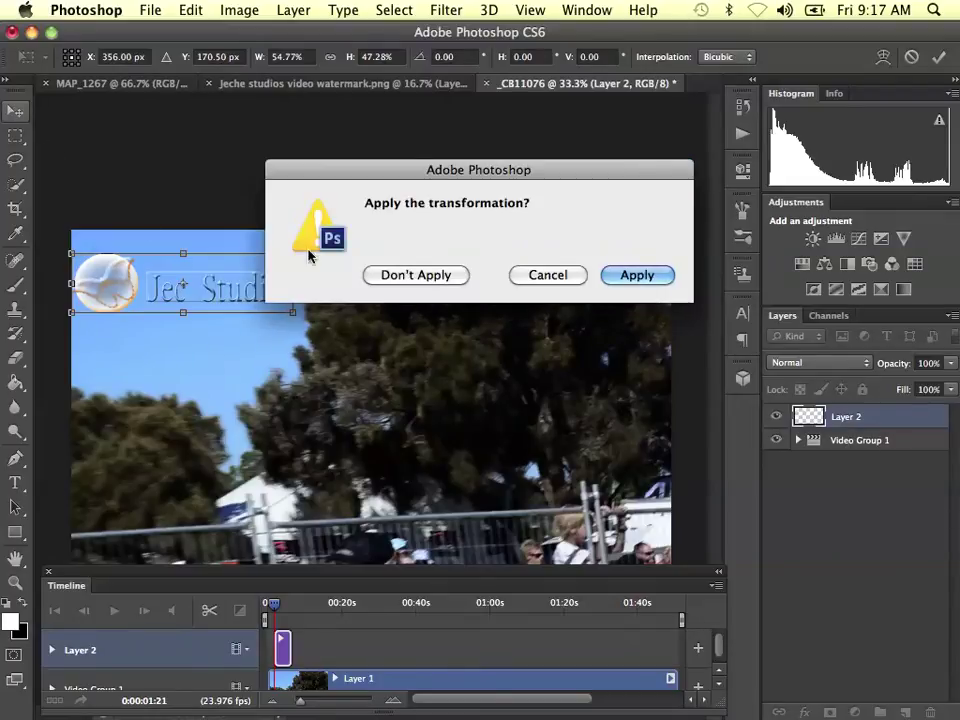
{"action": "left_click", "coordinate": [633, 281]}
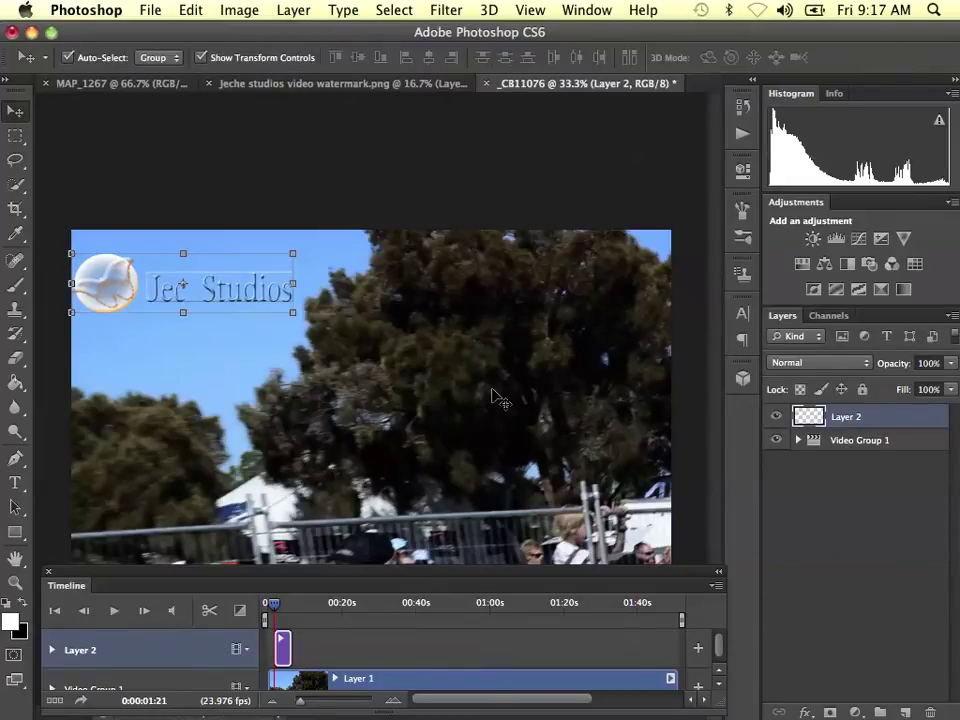
{"action": "left_click", "coordinate": [115, 613]}
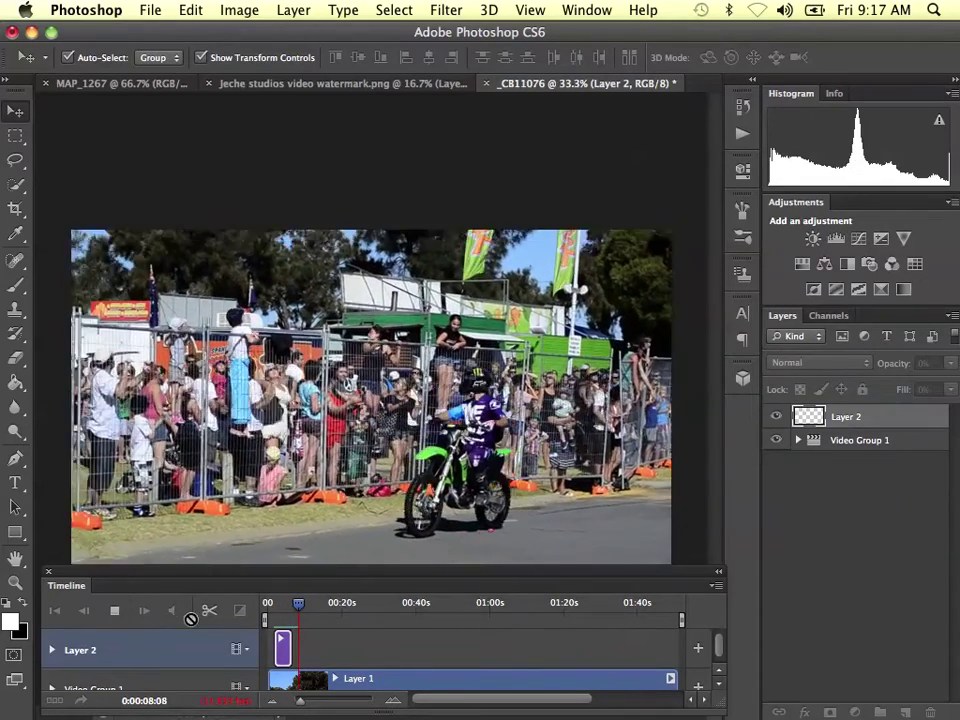
{"action": "left_click", "coordinate": [116, 613]}
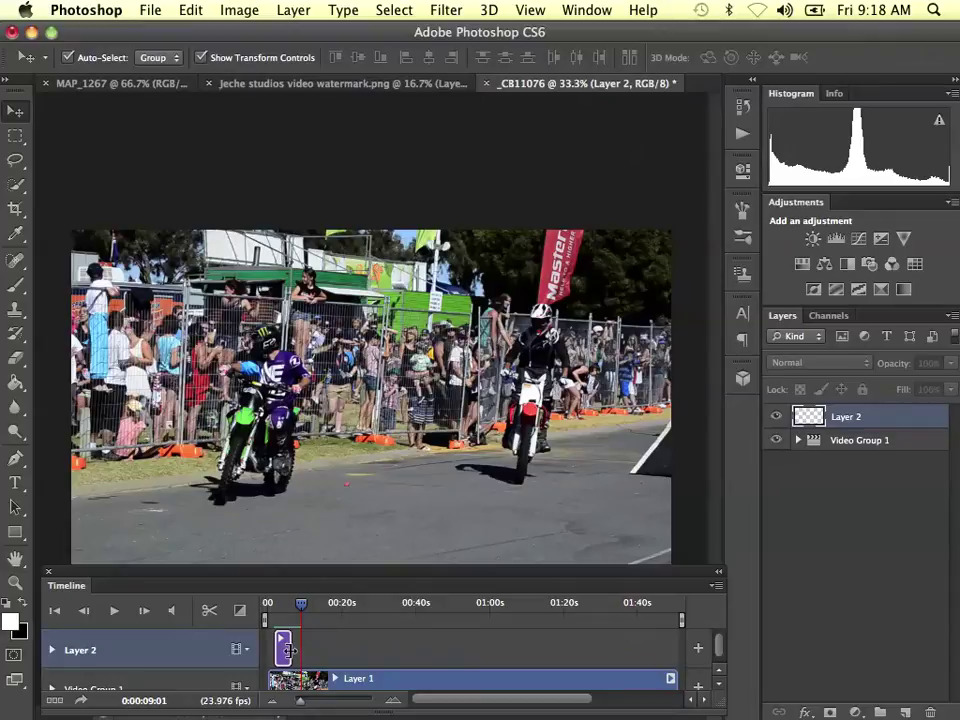
Stretch Layer 2's timeline clip so it spans the whole video.
{"action": "left_click_drag", "start_coordinate": [288, 651], "coordinate": [676, 676]}
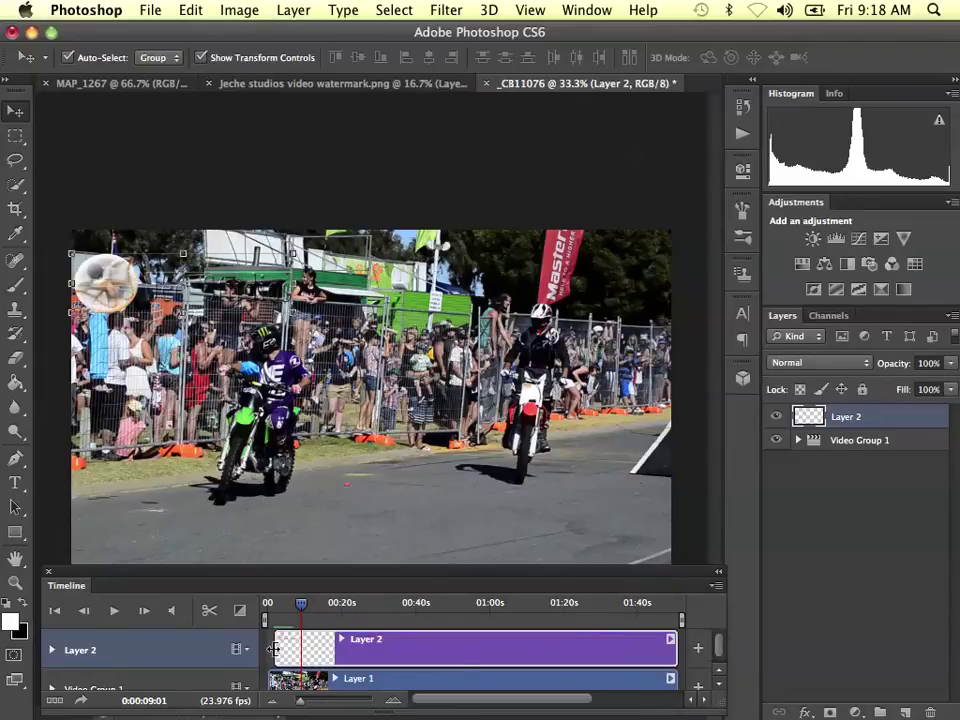
{"action": "left_click_drag", "start_coordinate": [273, 649], "coordinate": [267, 649]}
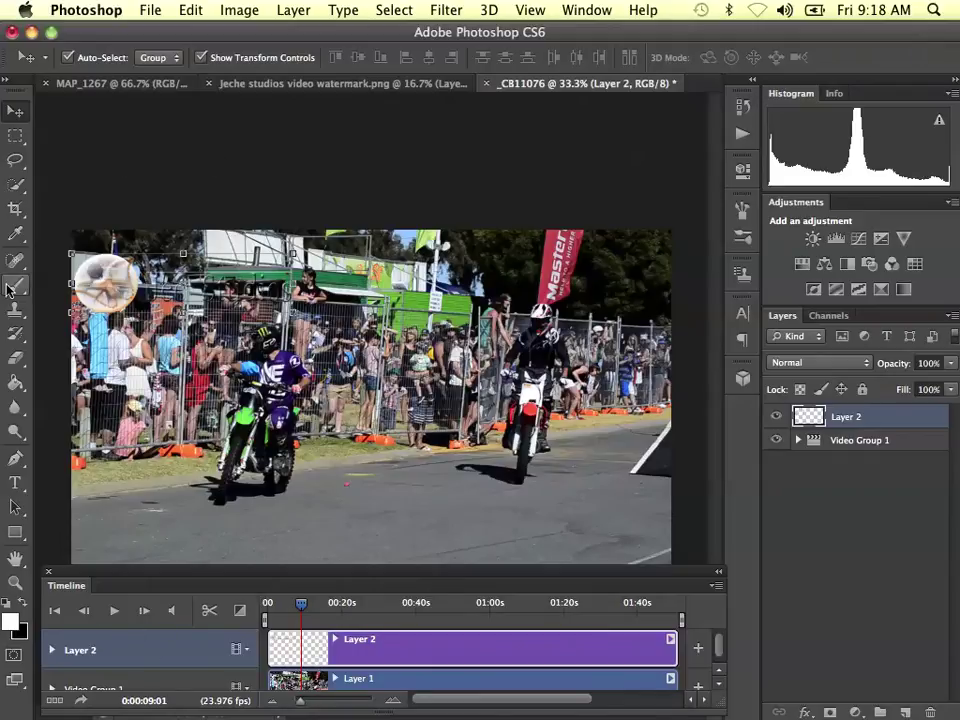
Deselect all layers, play the video, and lower the Timeline divider for a larger preview.
{"action": "left_click", "coordinate": [842, 446]}
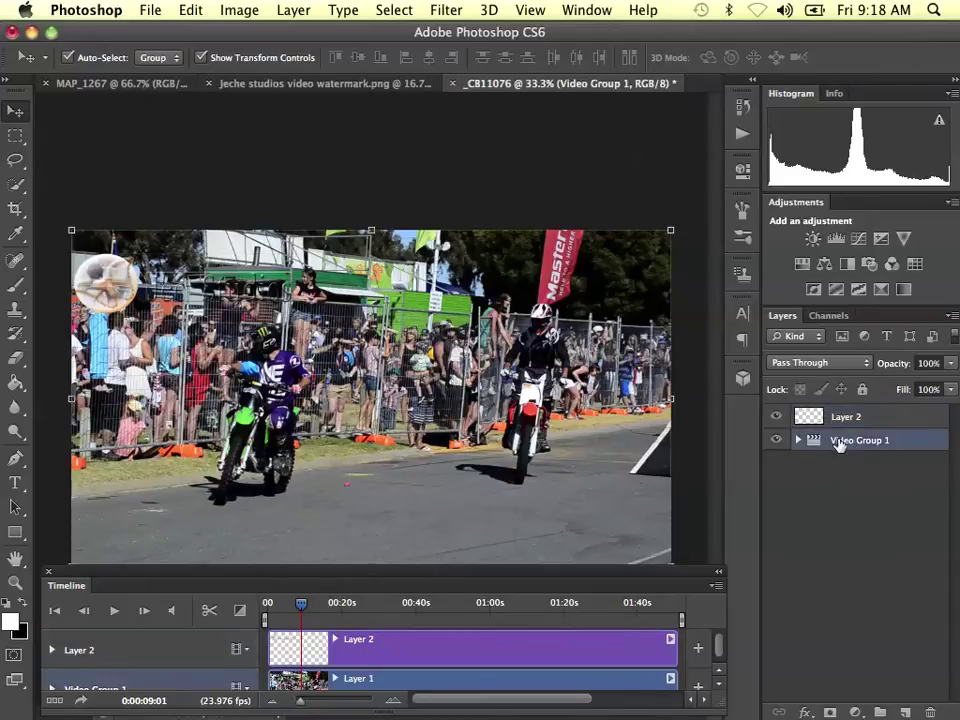
{"action": "left_click", "coordinate": [697, 199]}
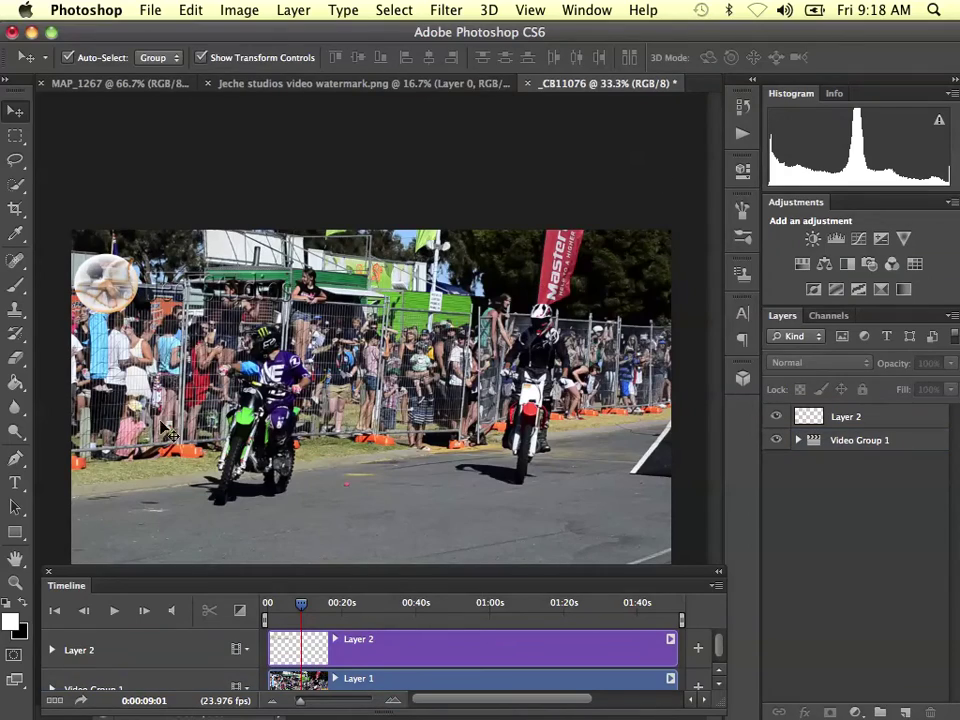
{"action": "left_click", "coordinate": [113, 614]}
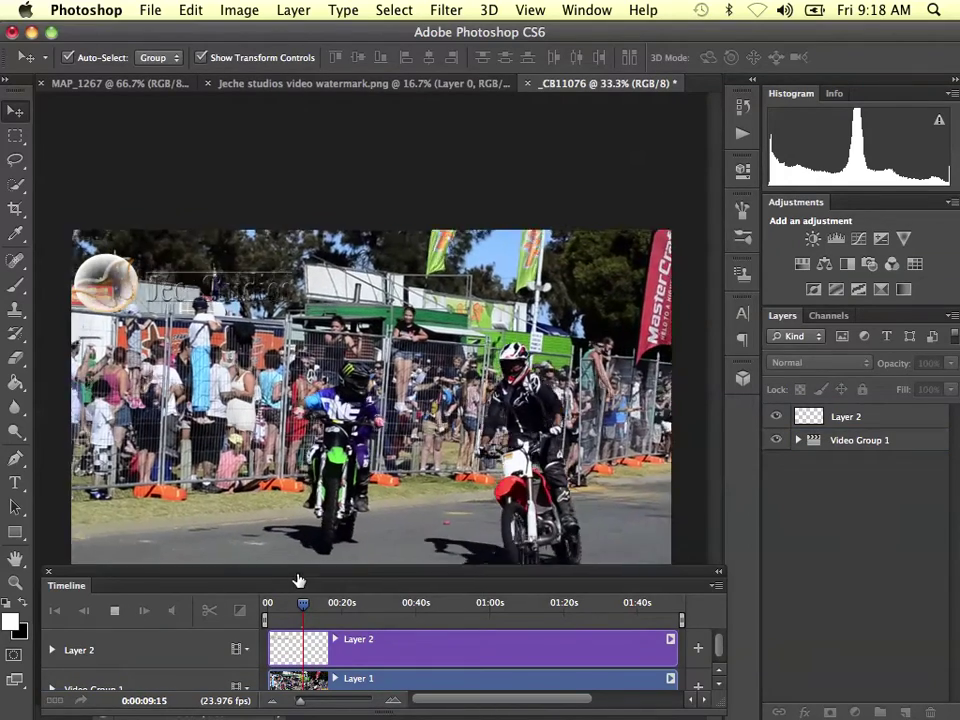
{"action": "left_click_drag", "start_coordinate": [300, 578], "coordinate": [297, 615]}
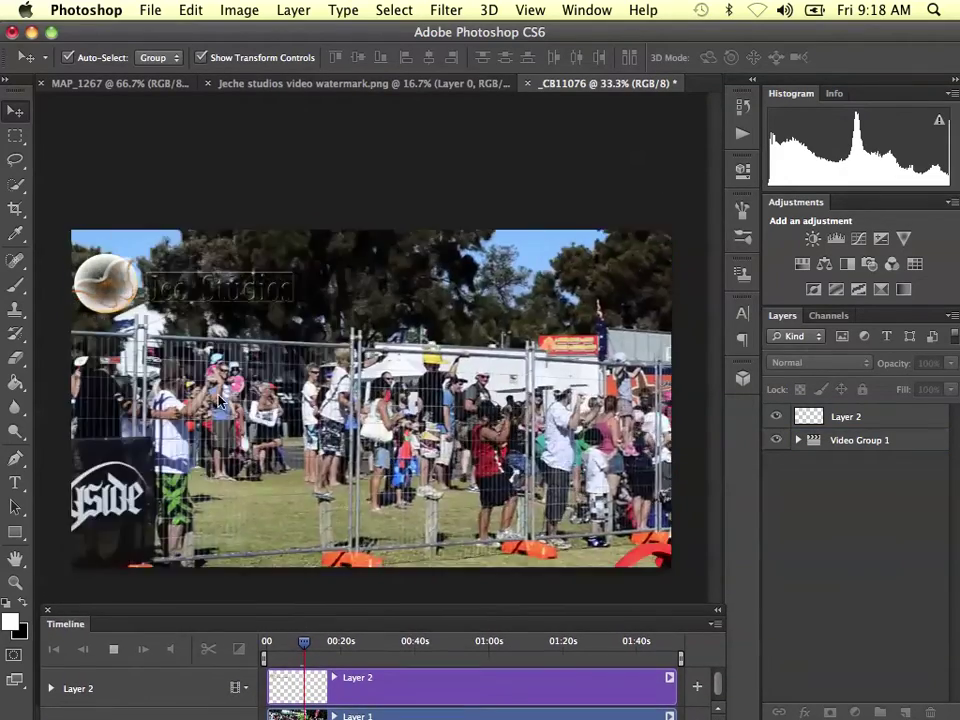